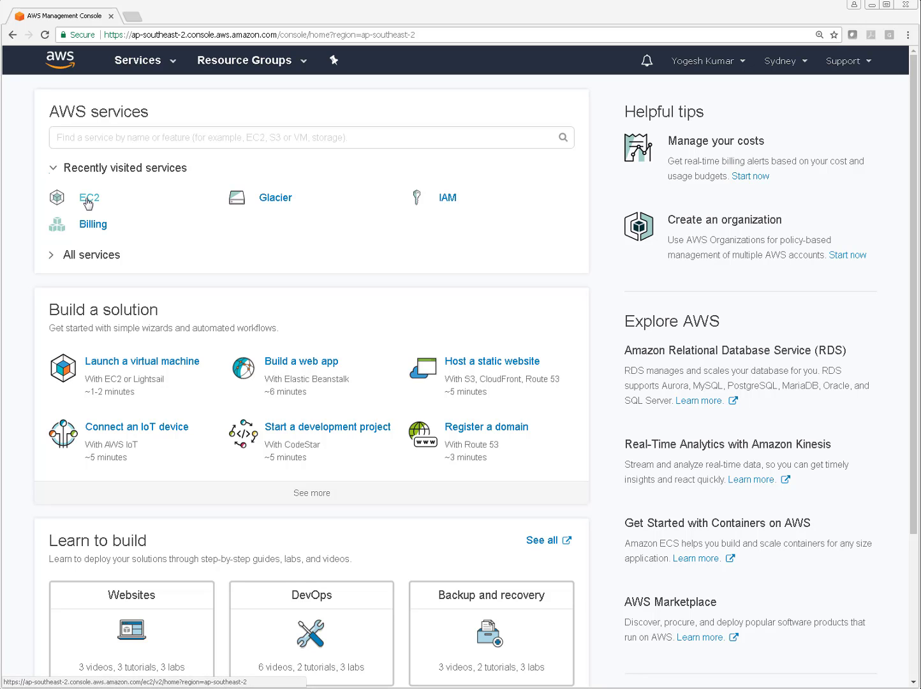
Open the EC2 service, check the region list, and start launching a new instance in Sydney.
left_click(170, 65)
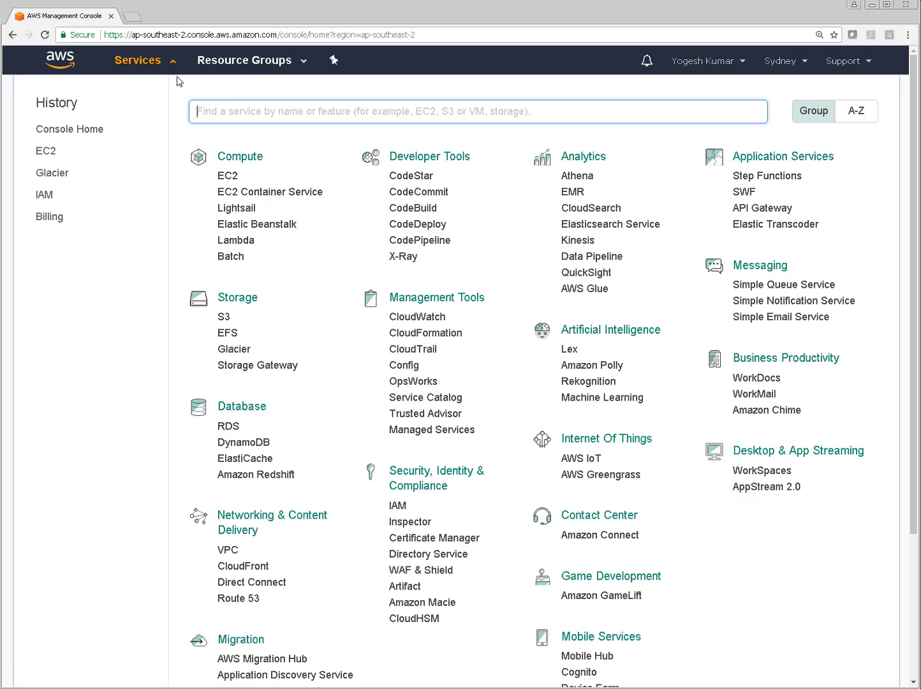
left_click(227, 178)
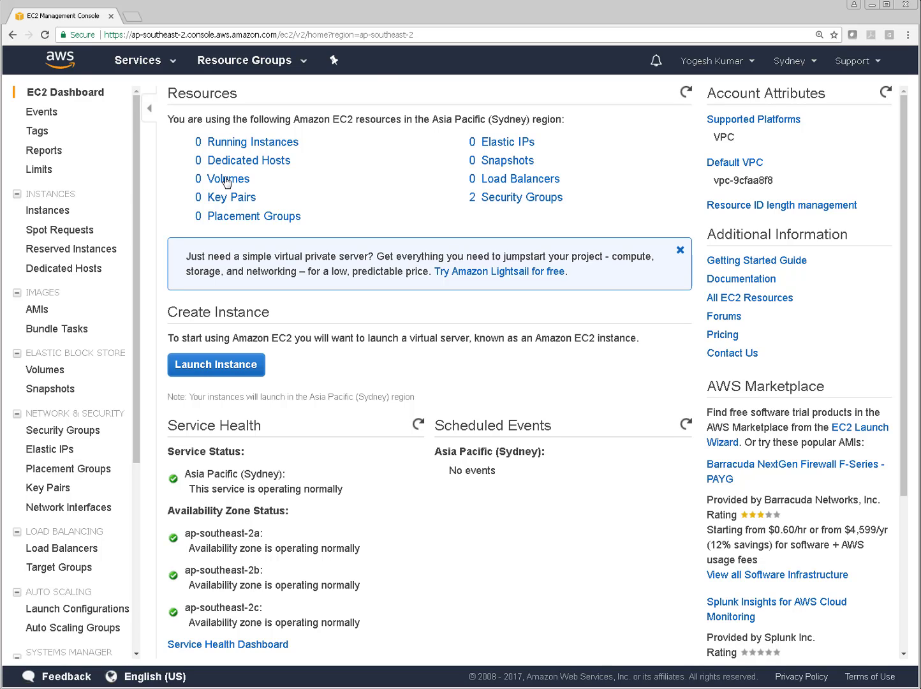
left_click(813, 62)
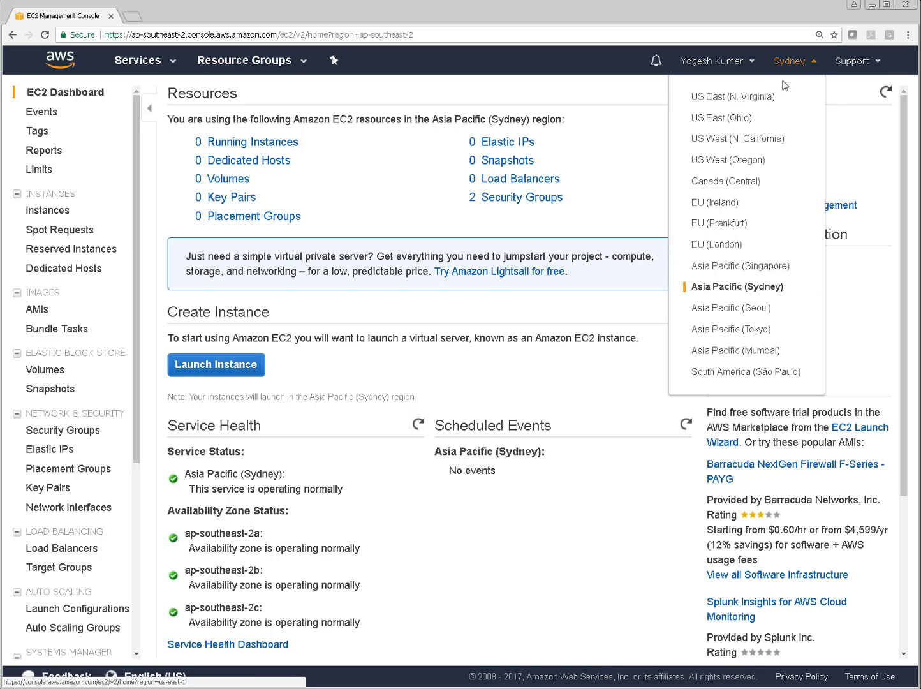
left_click(816, 64)
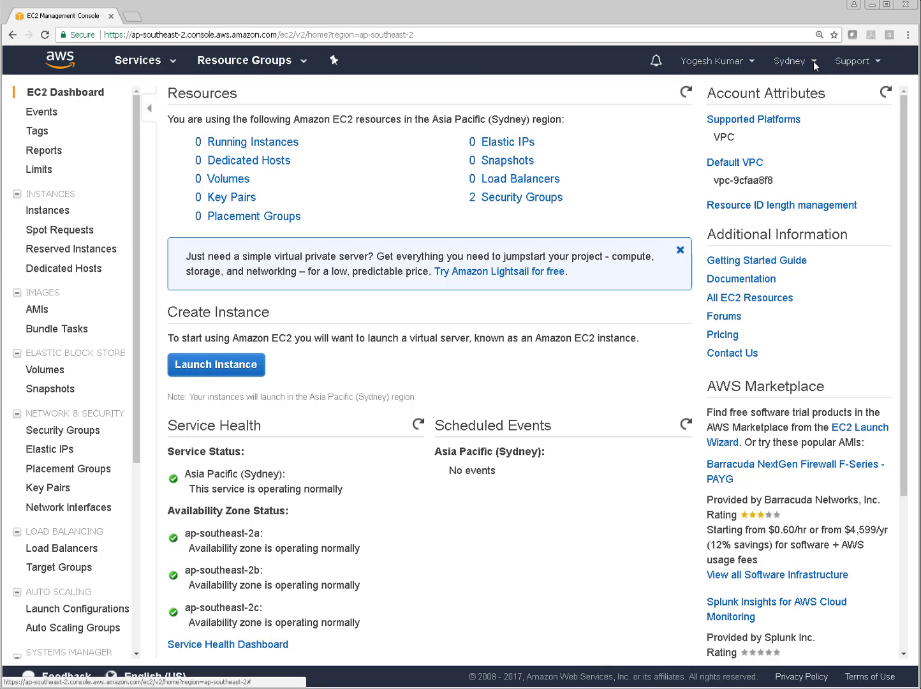
left_click(208, 372)
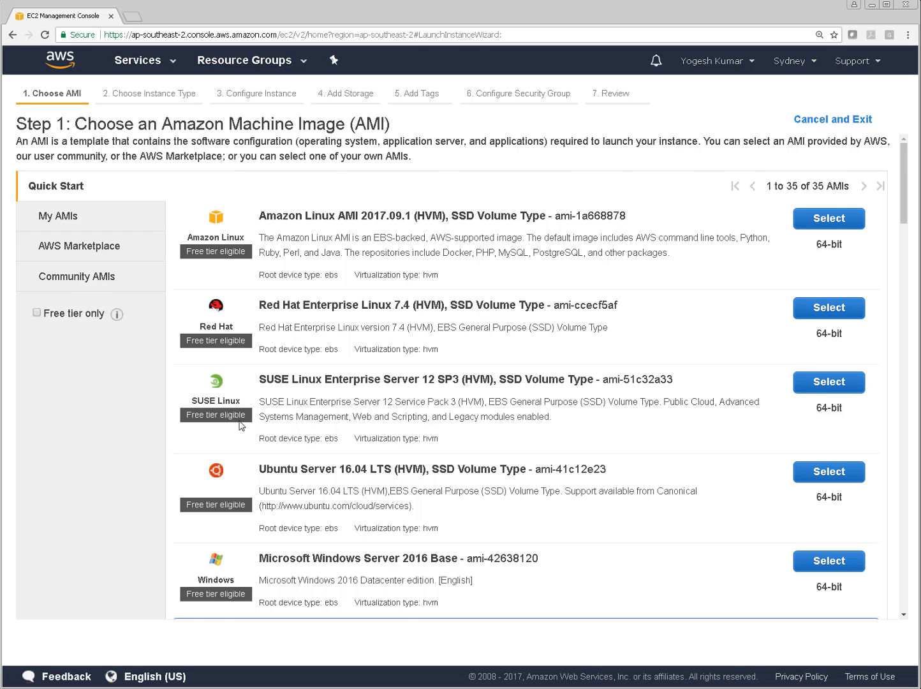
Look through the quick start machine images and choose Microsoft Windows Server 2016 Base for the instance.
scroll(241, 425, "down", 3)
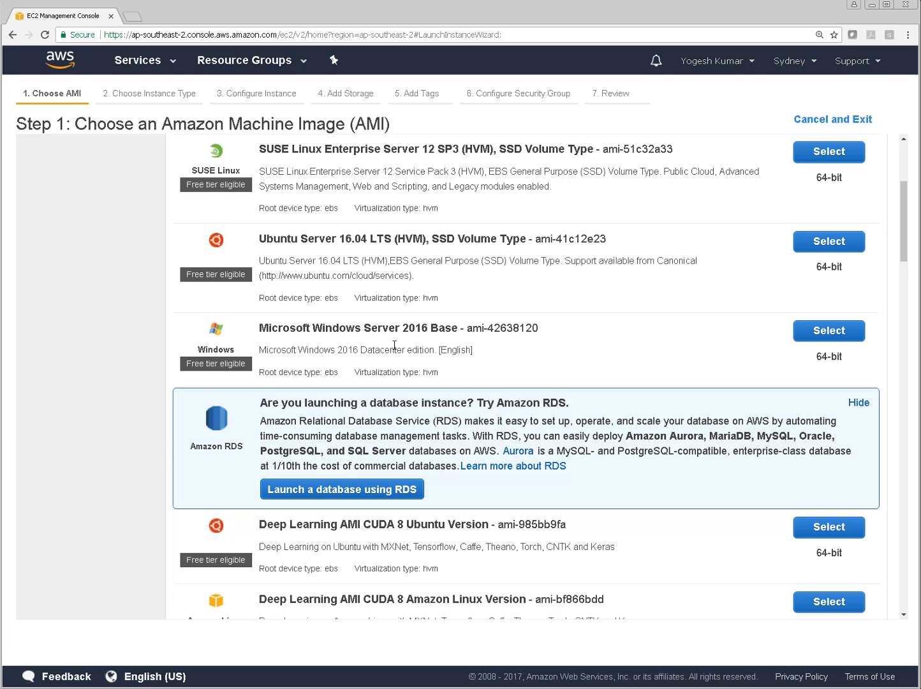
double_click(418, 329)
left_click_drag(436, 329, 458, 329)
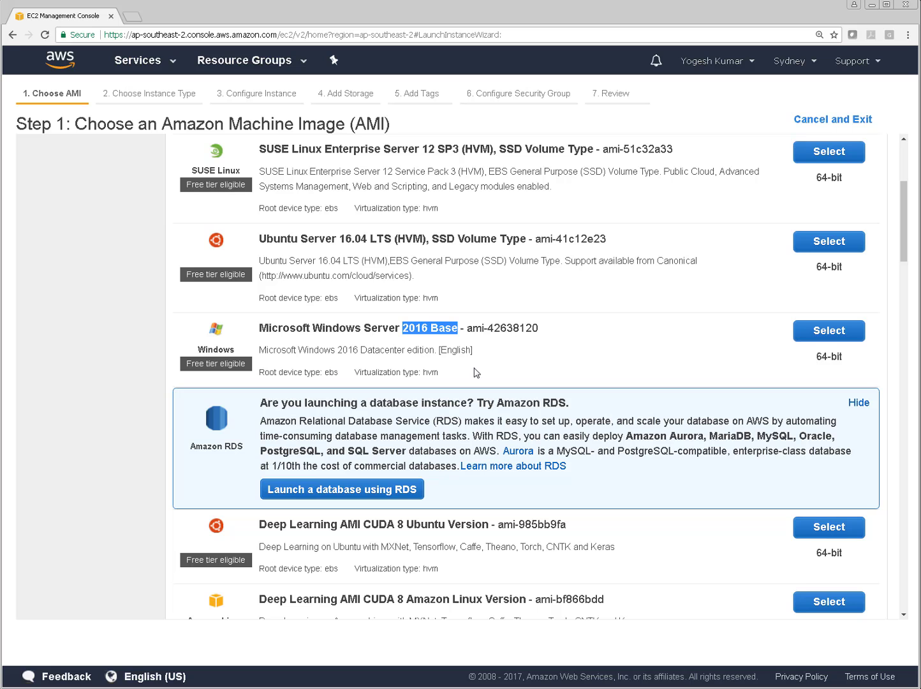
scroll(475, 373, "down", 4)
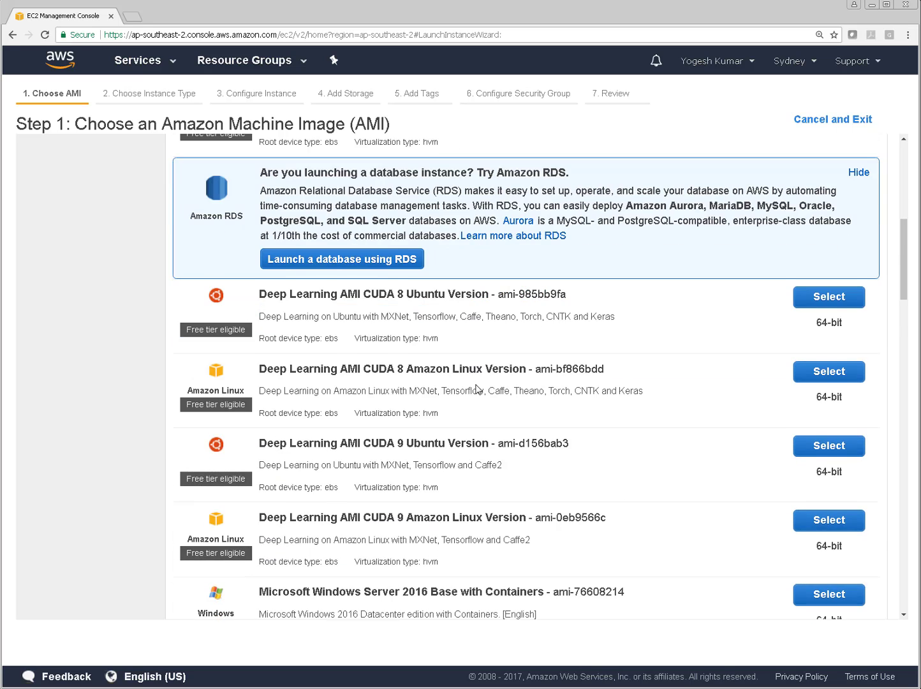
scroll(479, 390, "down", 2)
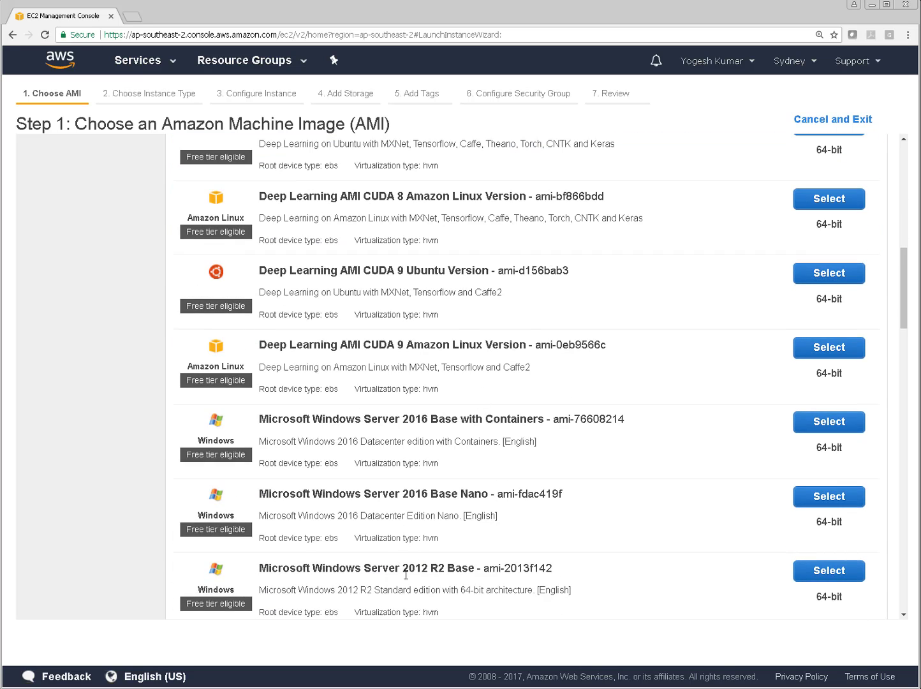
scroll(685, 491, "down", 3)
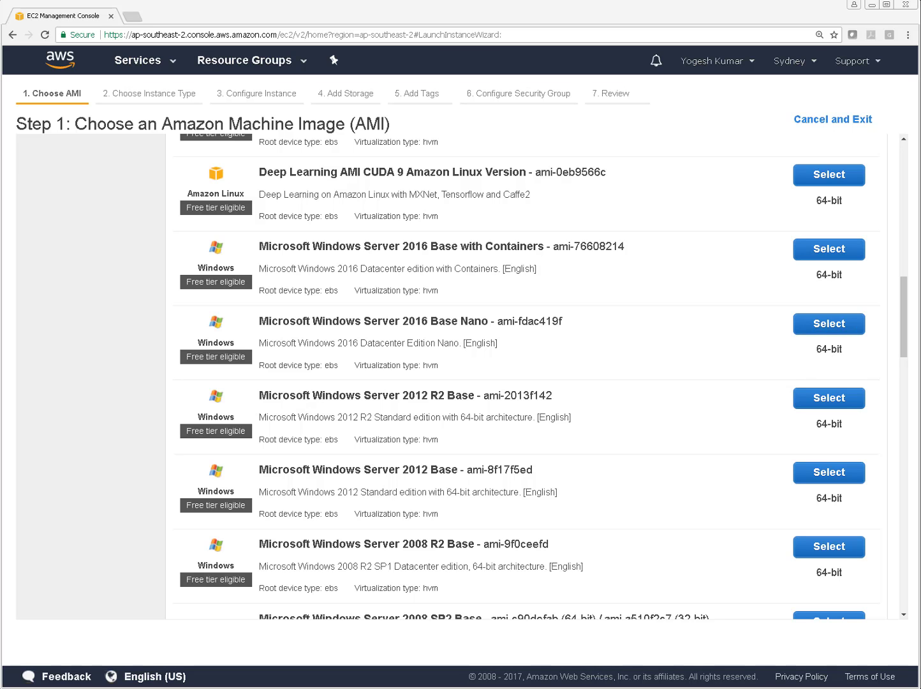
left_click_drag(898, 348, 902, 187)
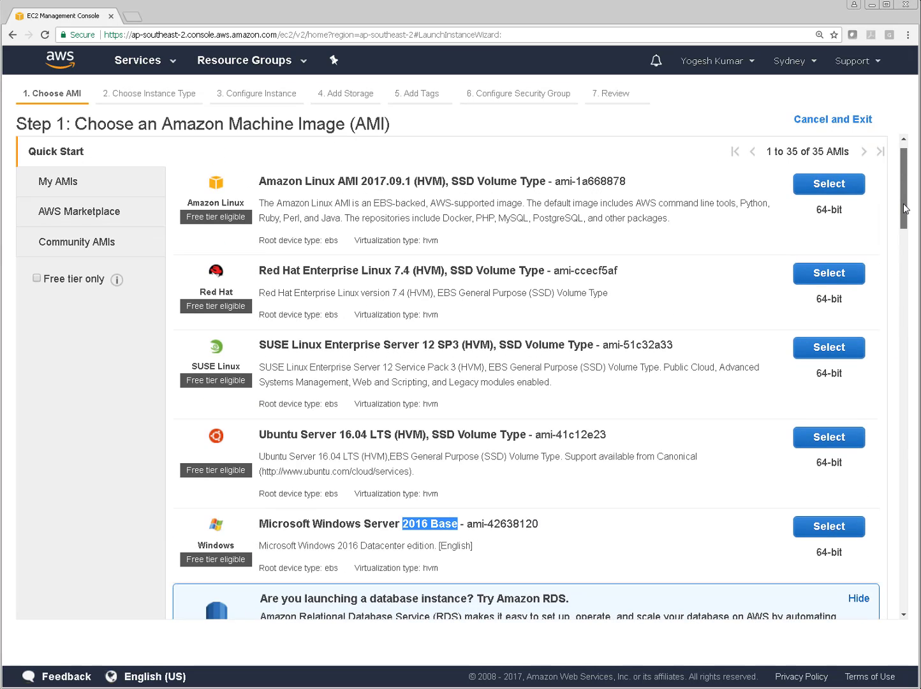
left_click(567, 549)
left_click(830, 534)
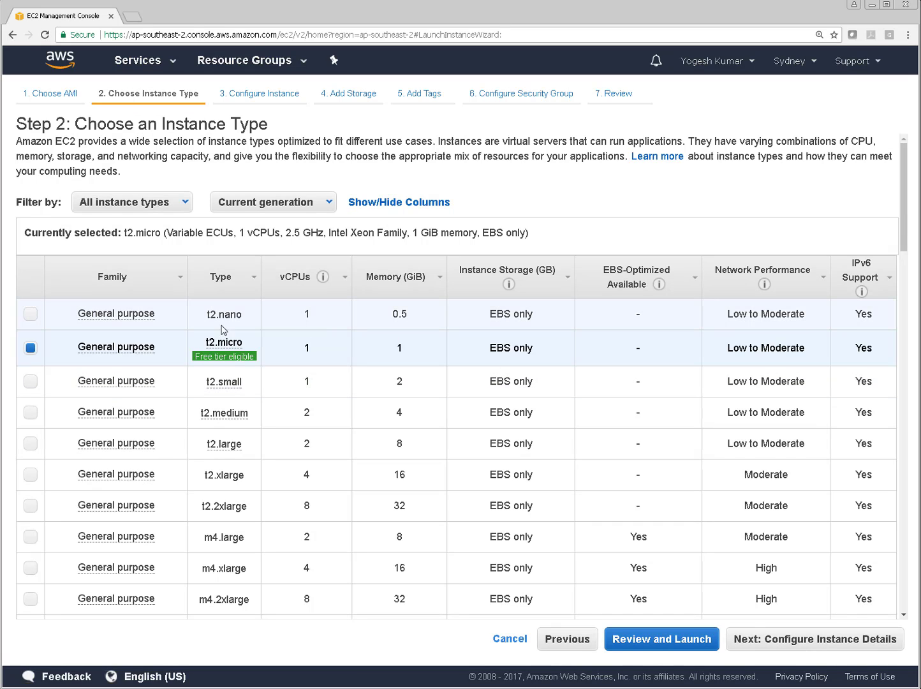
Choose the t2.xlarge instance type and proceed to the instance details configuration.
mouse_move(178, 321)
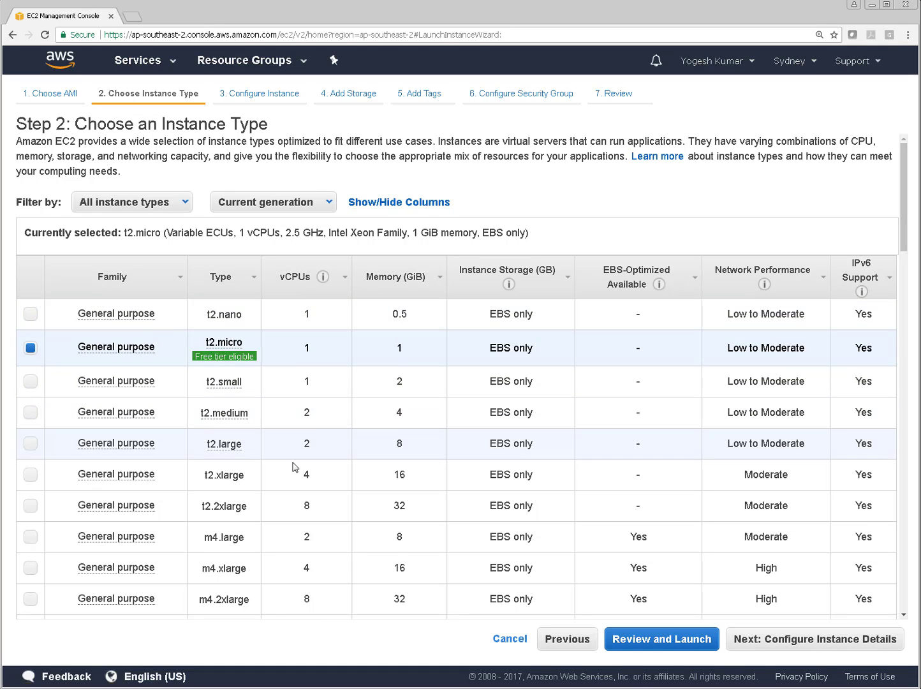
mouse_move(123, 478)
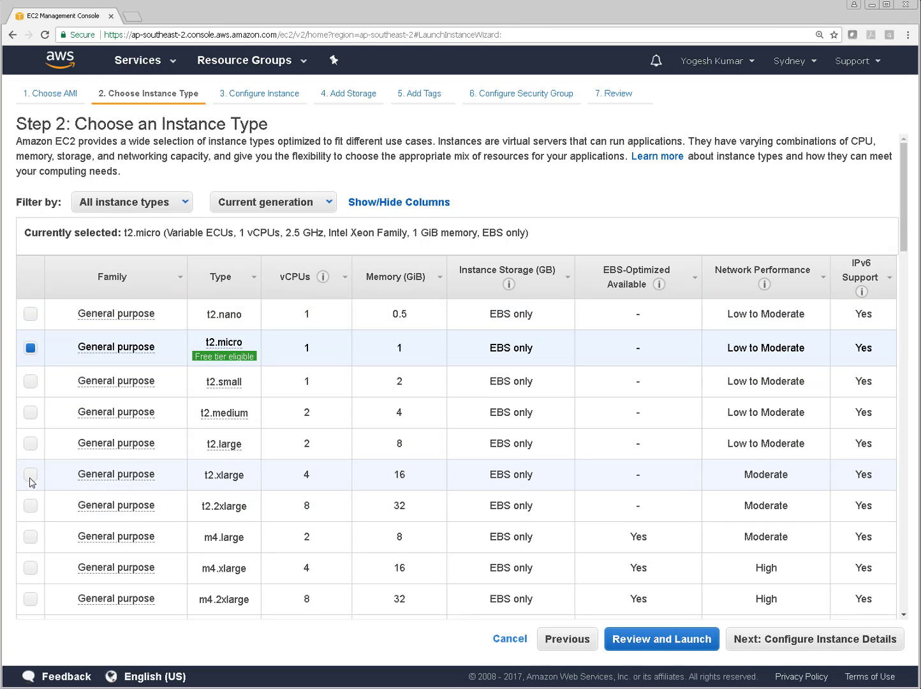
left_click(31, 477)
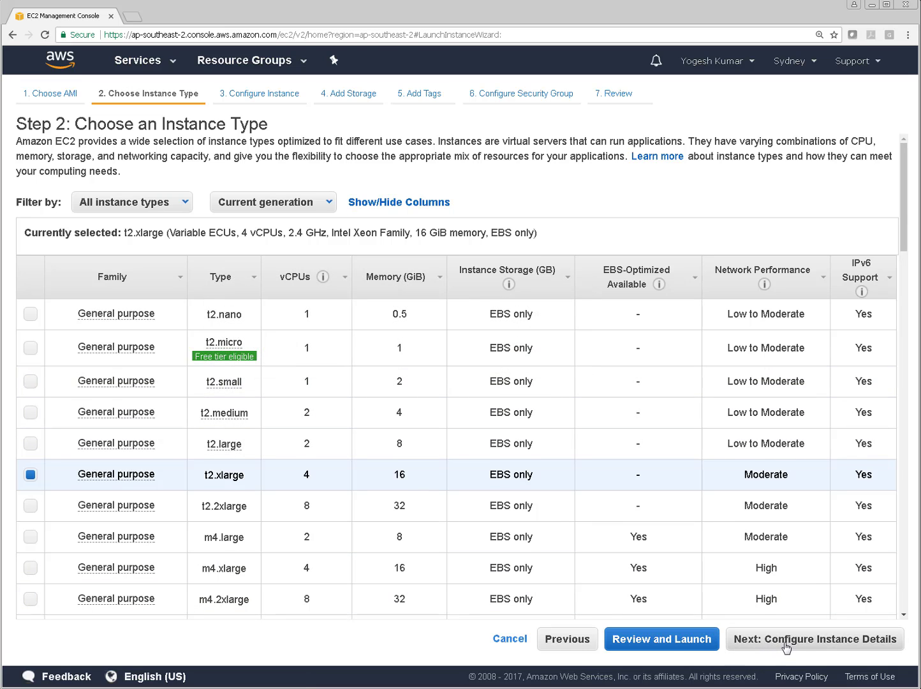
left_click(786, 647)
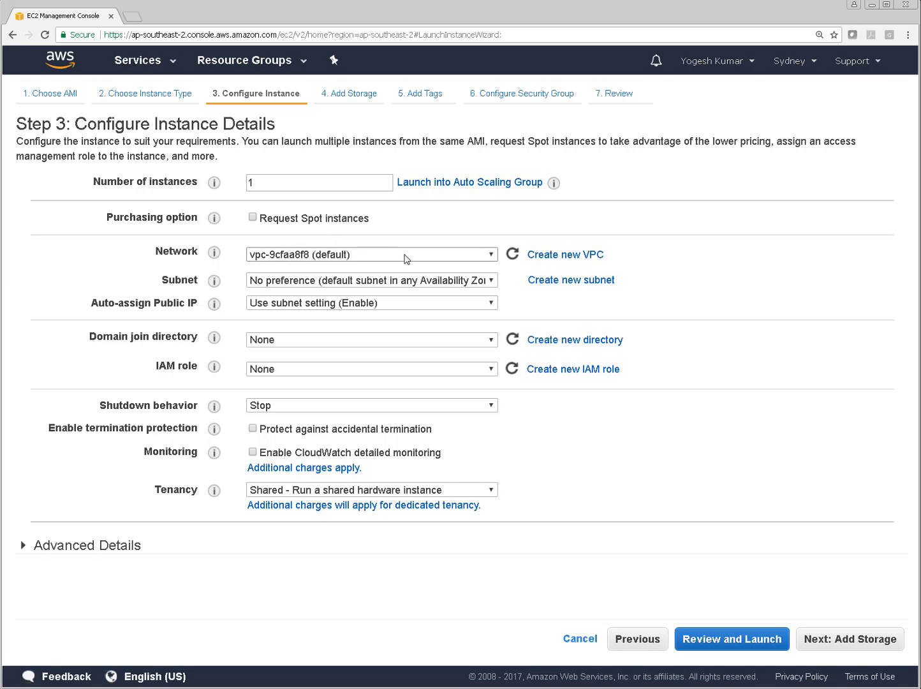
Examine the available subnet, shutdown behavior and tenancy options, keeping the default settings.
left_click(472, 283)
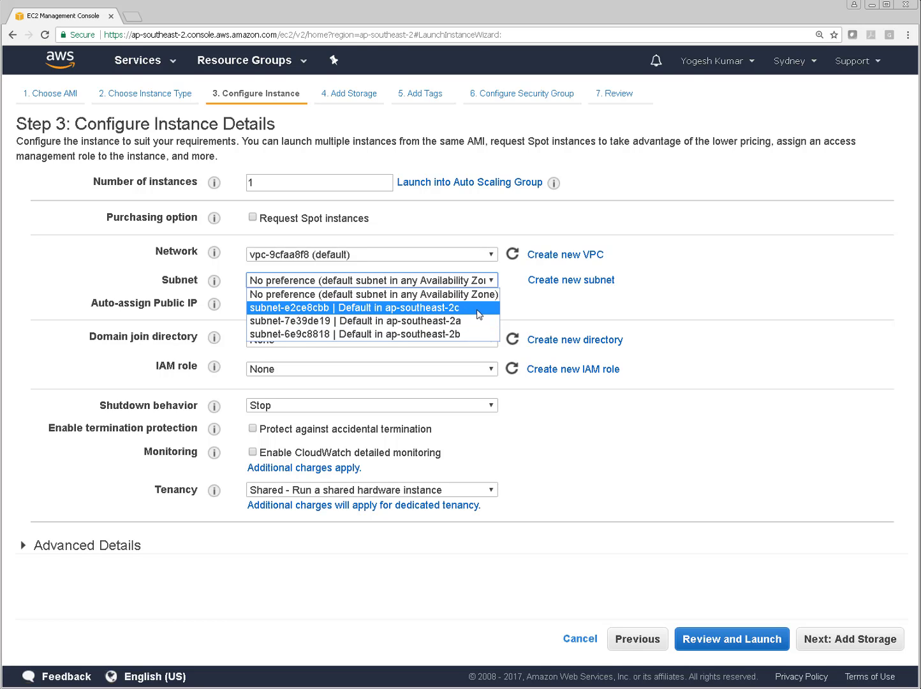
left_click(728, 277)
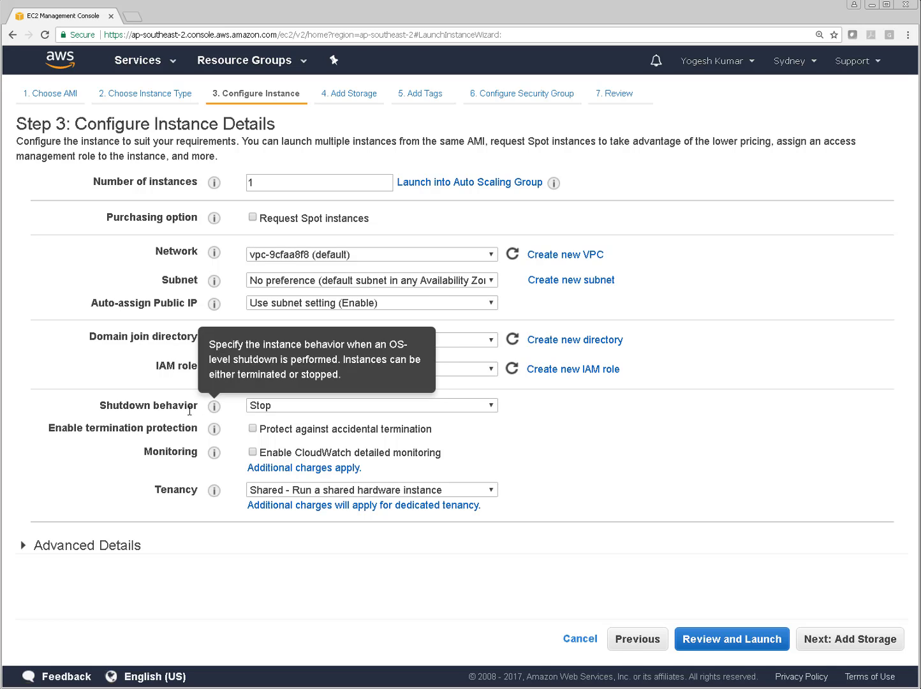
left_click(493, 409)
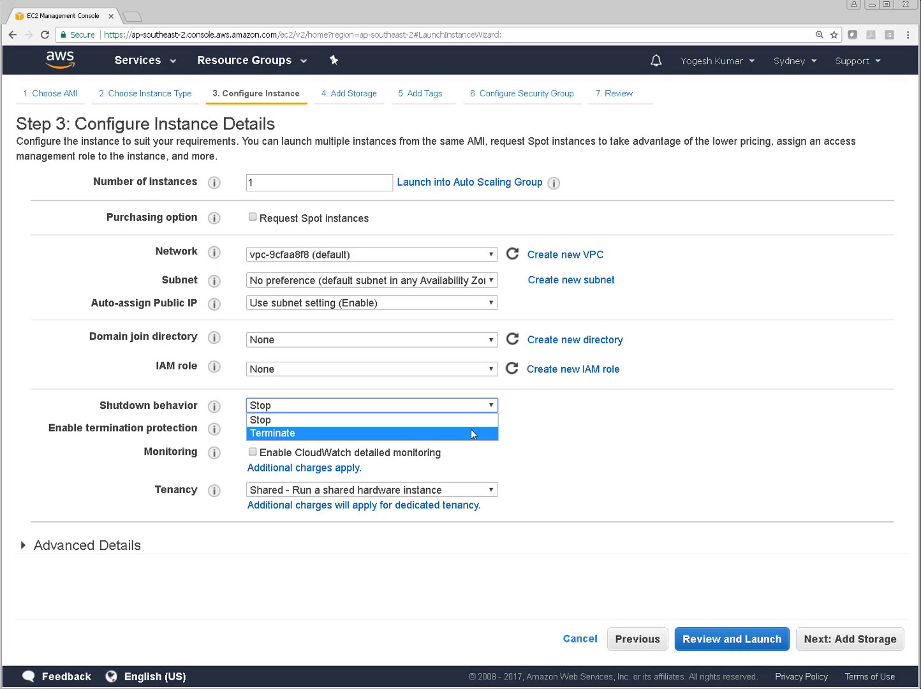
left_click(613, 413)
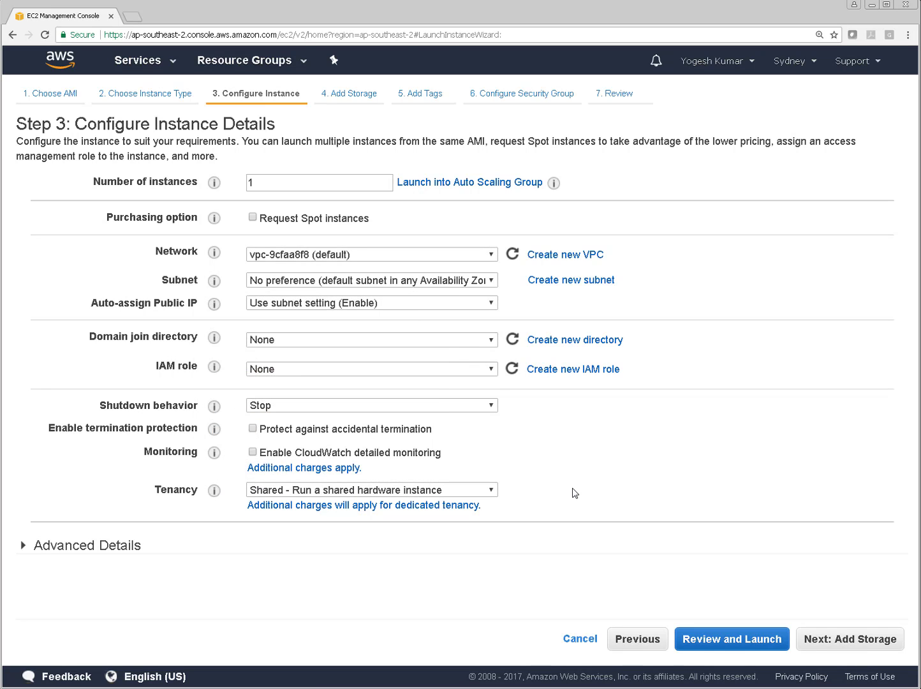
left_click(493, 491)
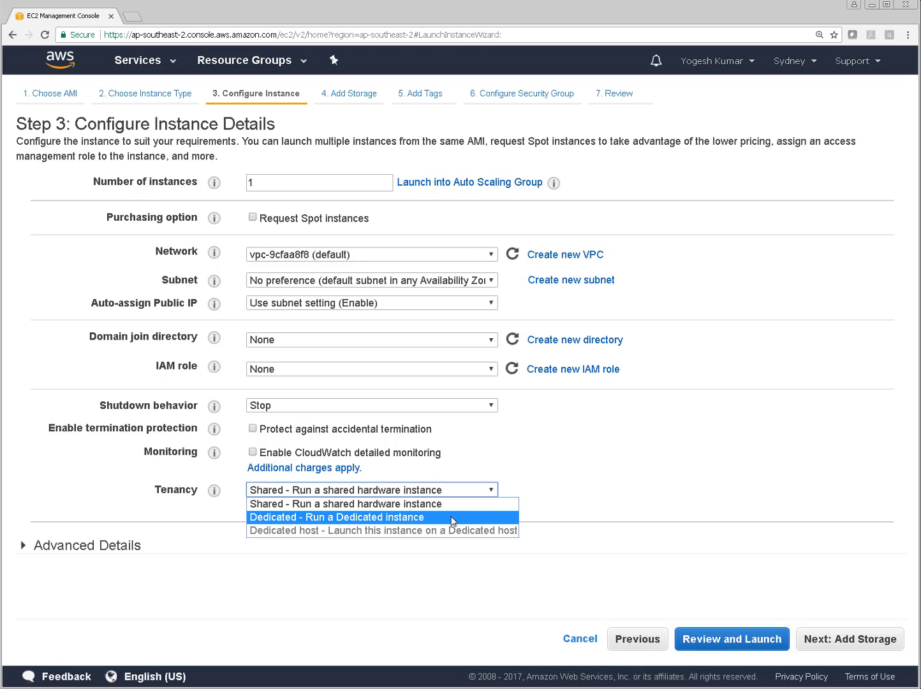
left_click(655, 472)
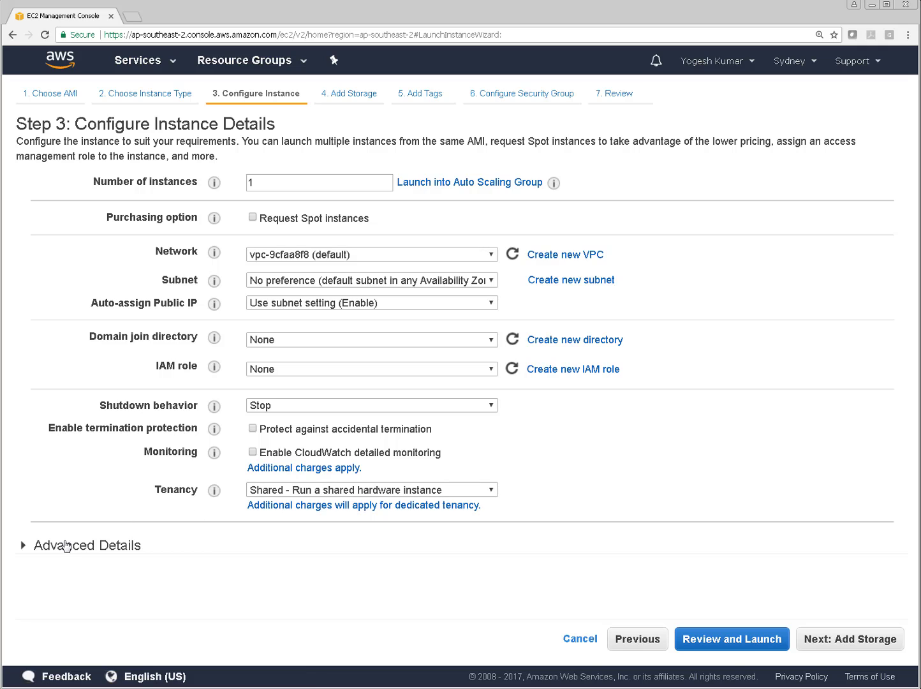
Expand the advanced details to view the user data options and proceed to the storage configuration.
left_click(24, 549)
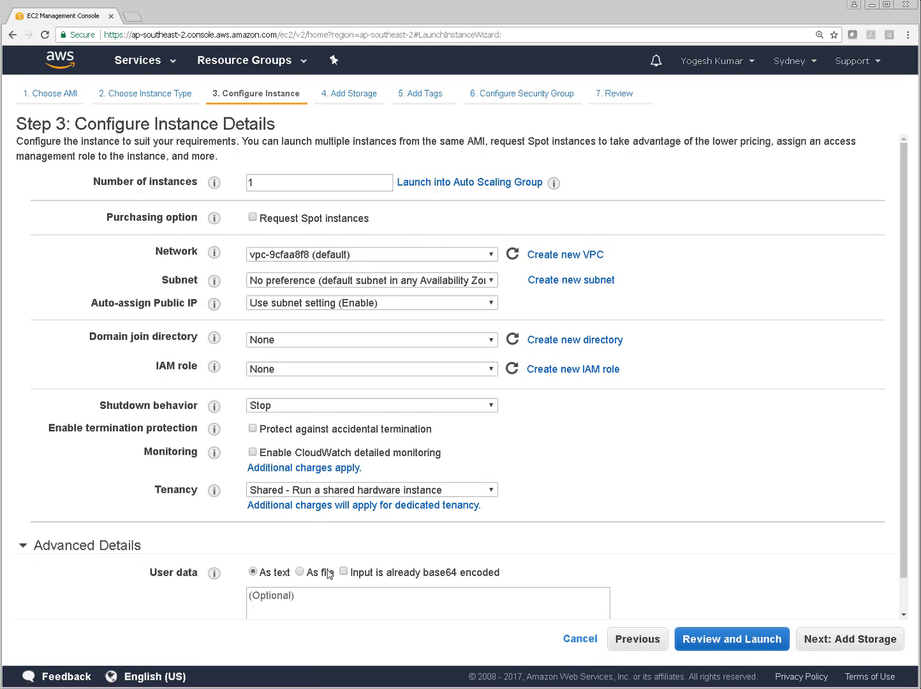
scroll(330, 574, "down", 1)
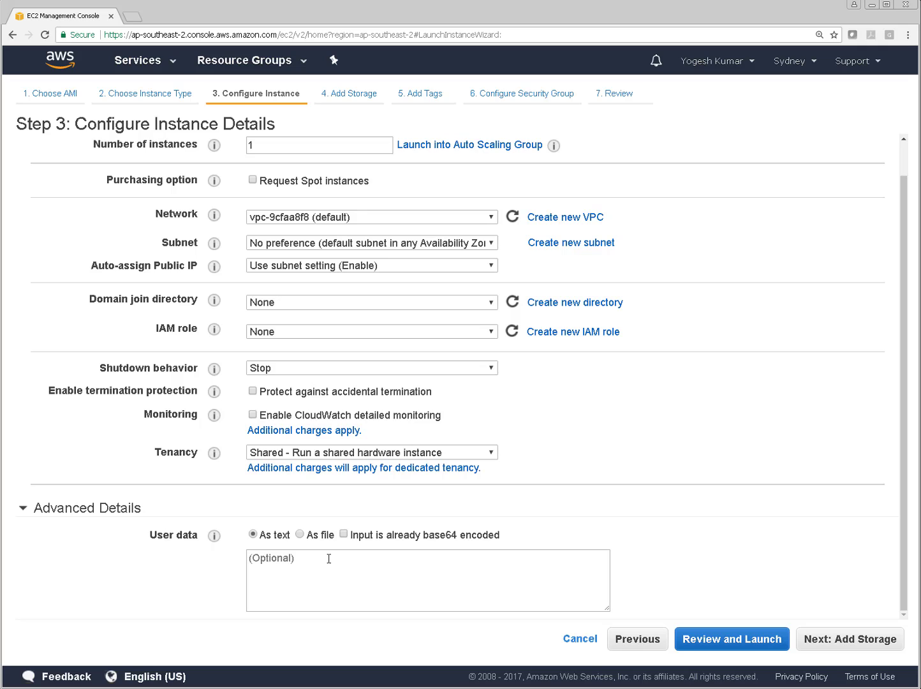
left_click(875, 642)
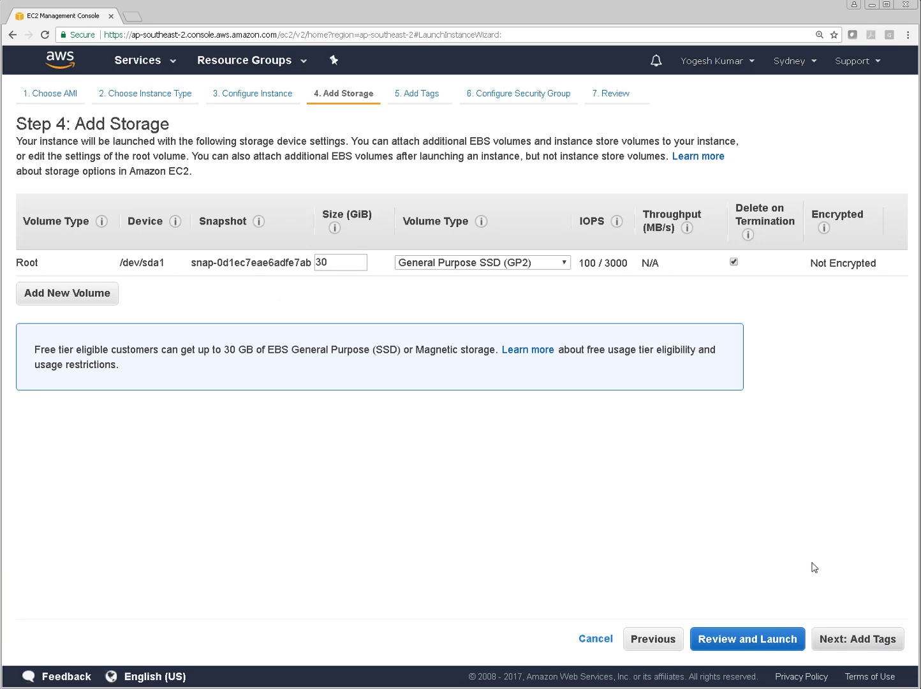
Re-enter the root volume's size as 30 GiB.
double_click(342, 262)
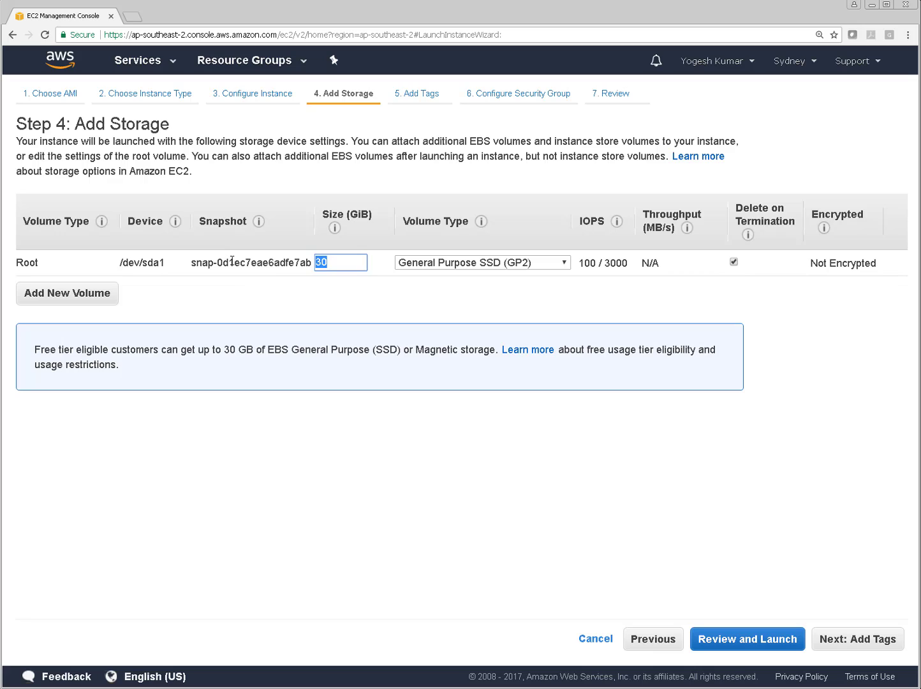
left_click(343, 263)
double_click(340, 260)
type("300")
key("BackSpace")
Try adding a 20 GiB General Purpose SSD (GP2) EBS volume on device xvdb, and remove it again.
left_click(66, 295)
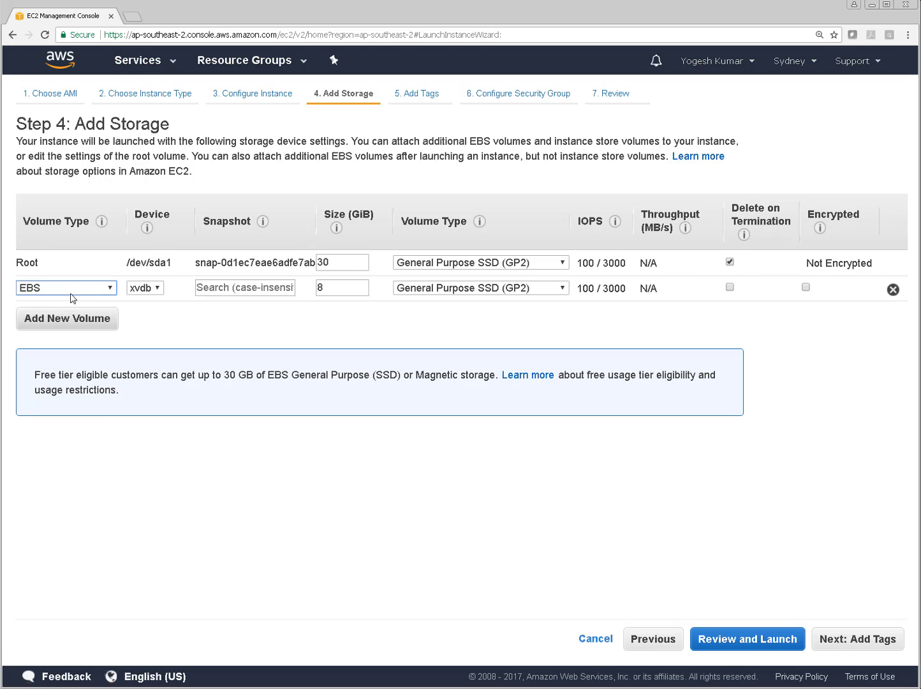
left_click(157, 289)
left_click(160, 291)
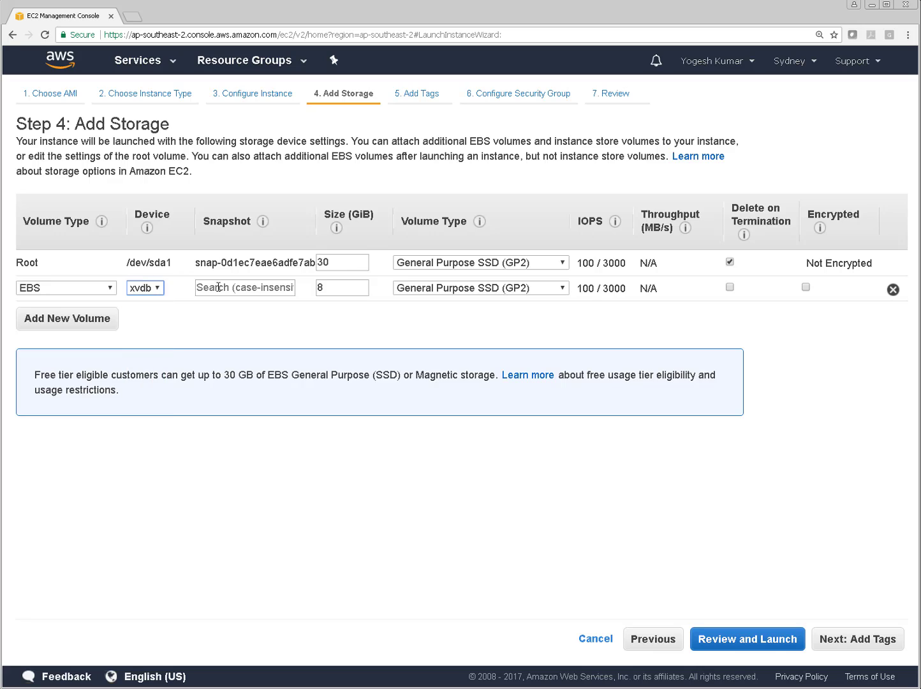
double_click(330, 291)
type("20")
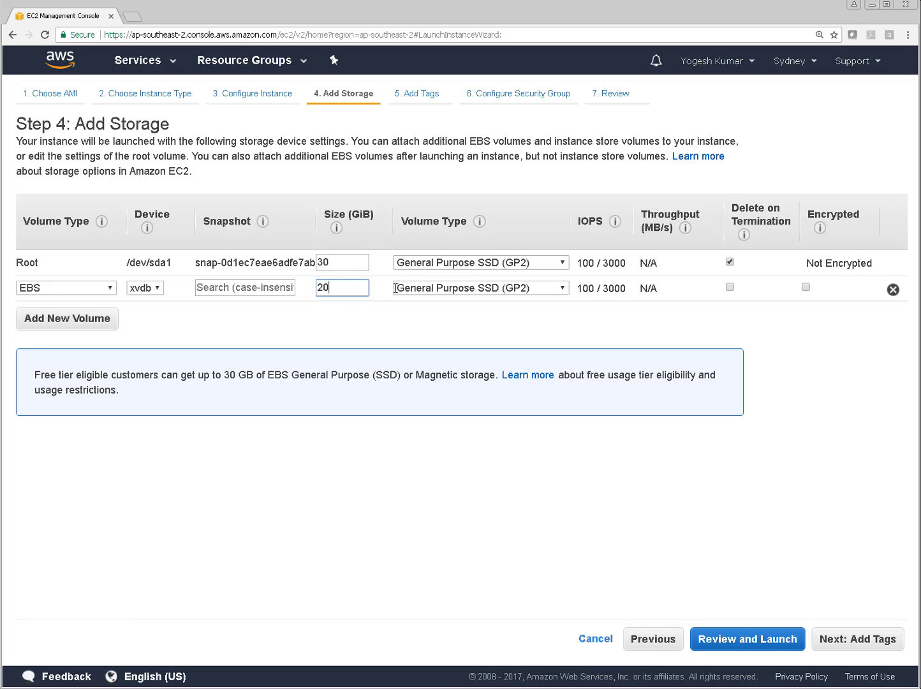
left_click(567, 289)
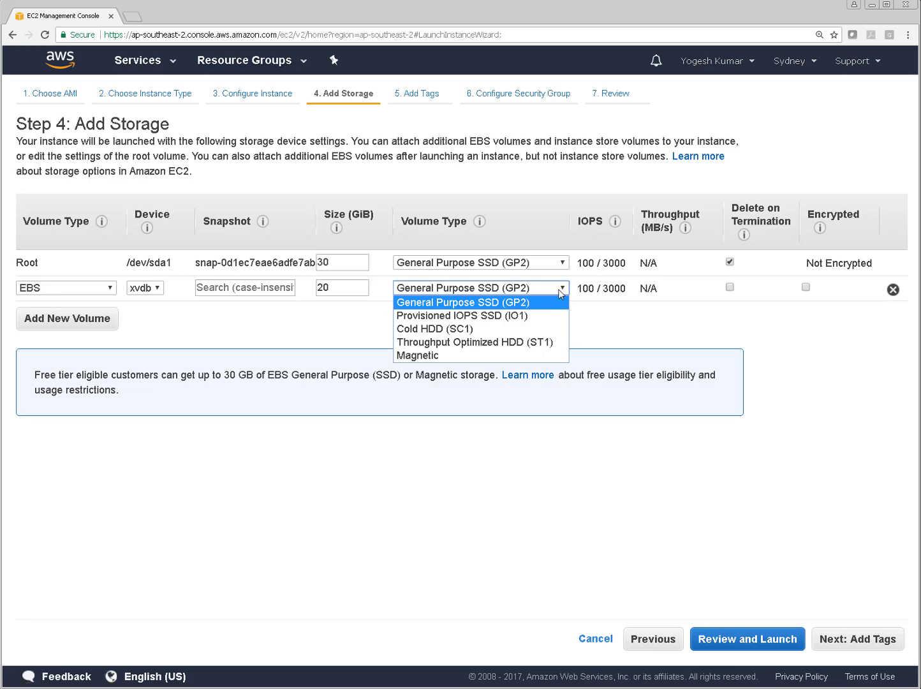
left_click(833, 330)
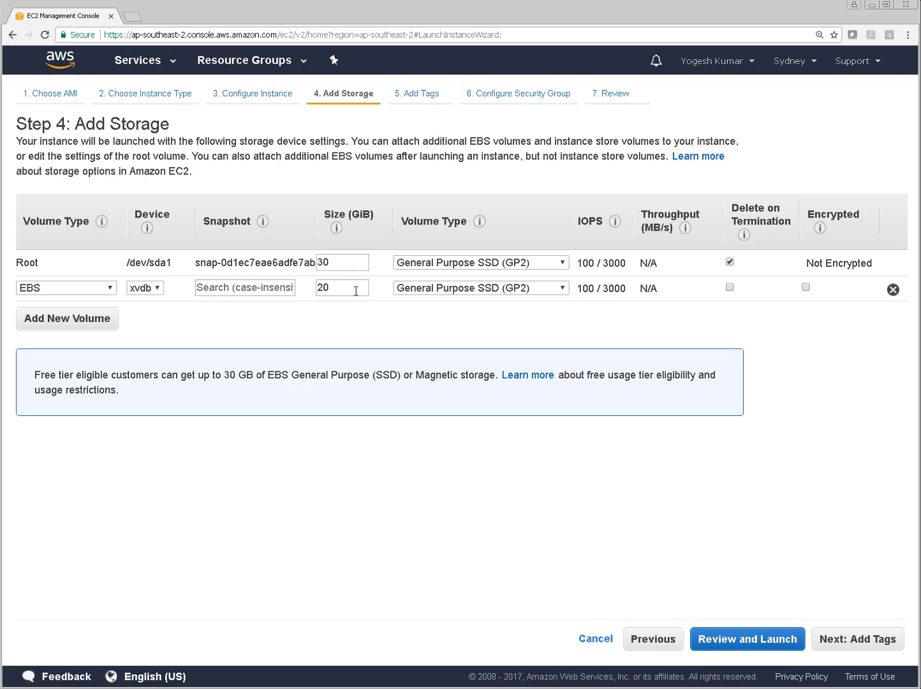
left_click(892, 290)
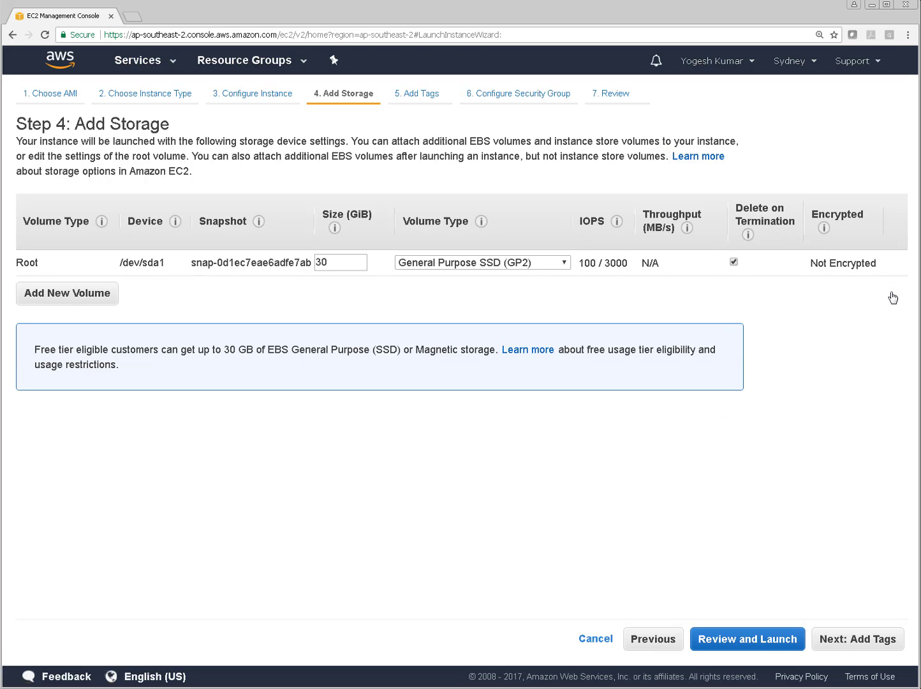
Proceed to the tags configuration and add a Name tag with the value Windows2016Demo.
left_click(858, 640)
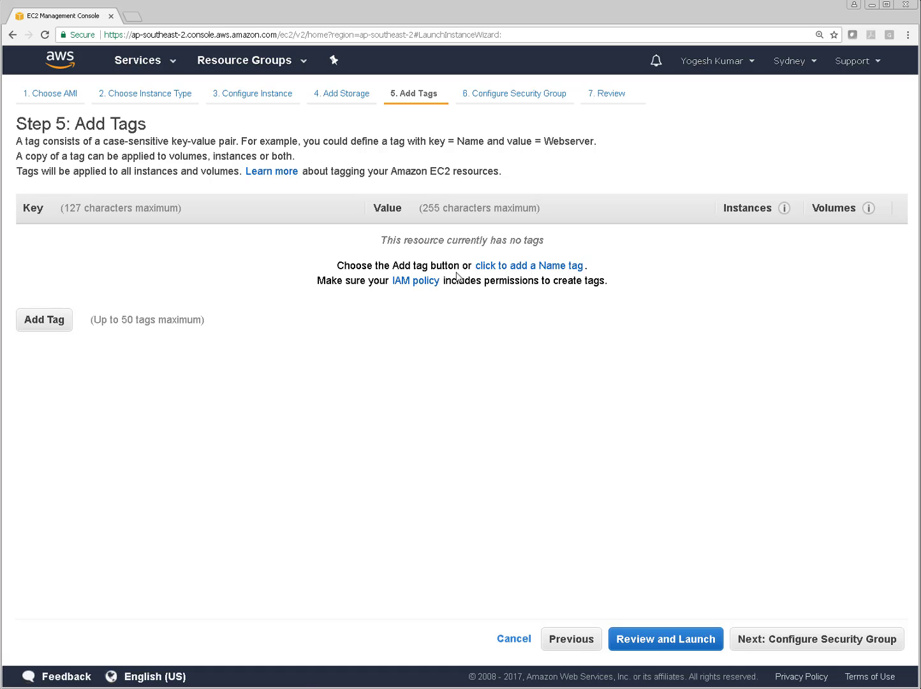
left_click(504, 267)
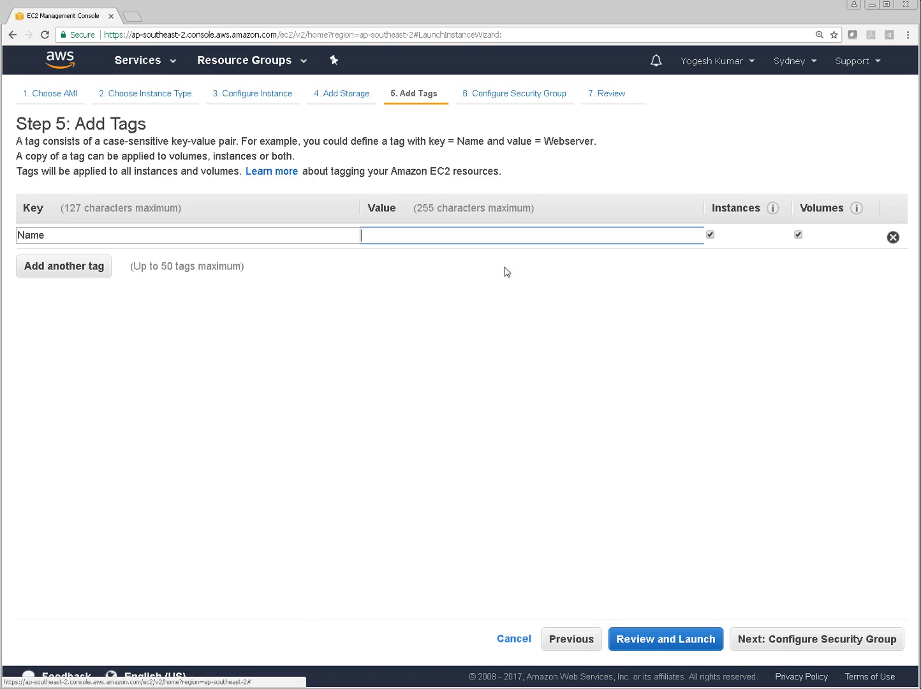
left_click(105, 233)
left_click(446, 236)
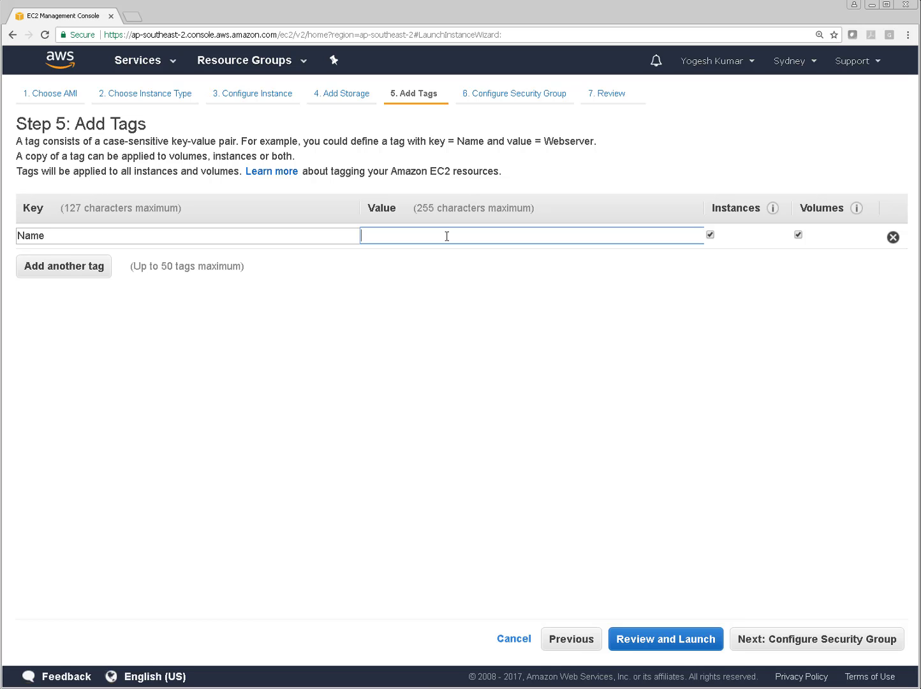
type("Windows")
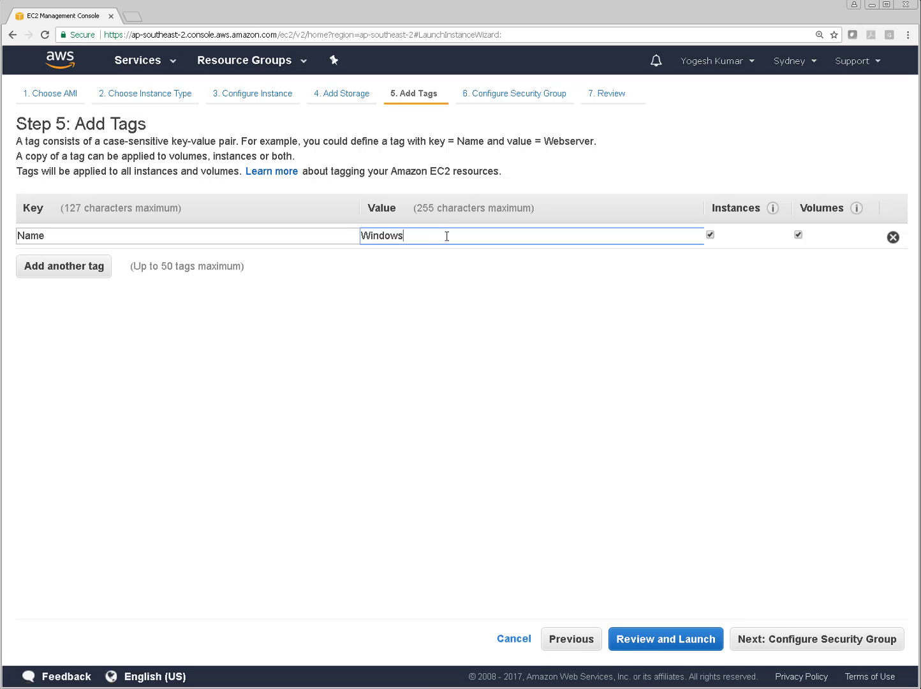
type("2016Demo")
Add a second tag with the key Owner and the owner's full name as its value.
left_click(73, 273)
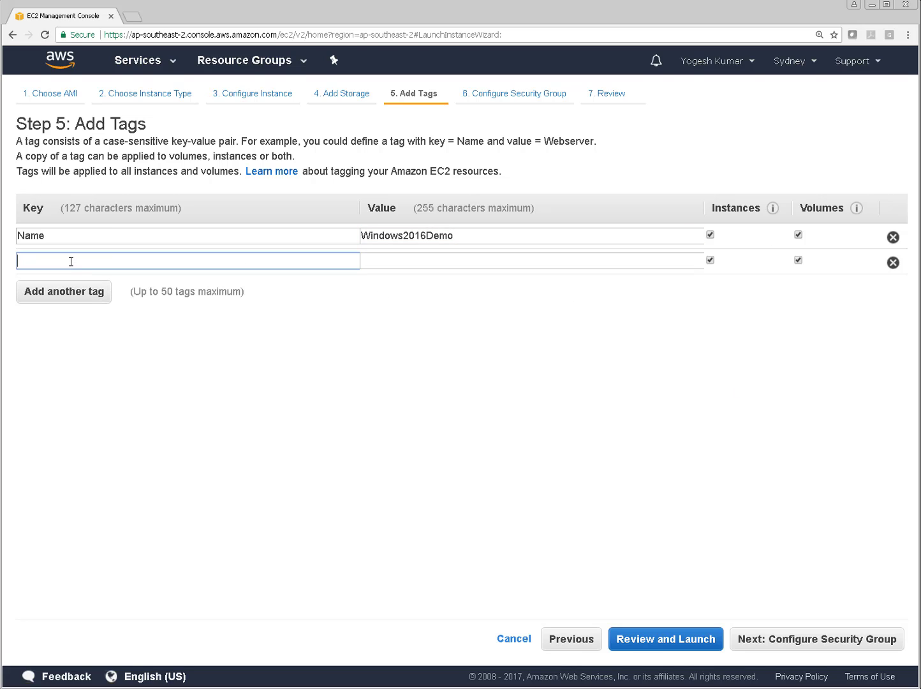
left_click(71, 261)
type("Owner")
key("Tab")
type("Yogesh Me")
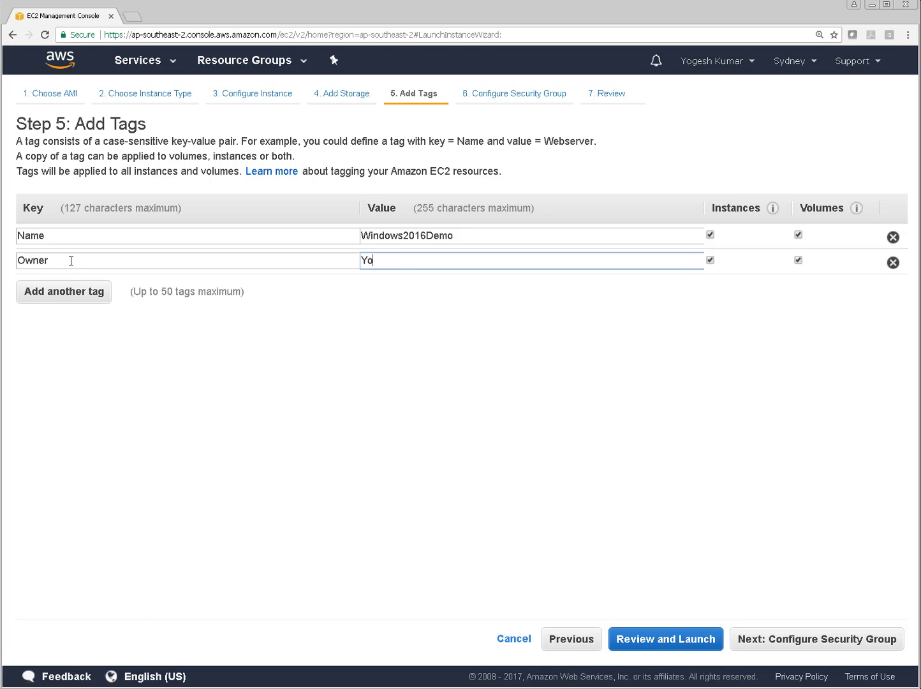
type("hta")
Proceed to the security group configuration and name the new security group Windows-App-Servers.
left_click(823, 646)
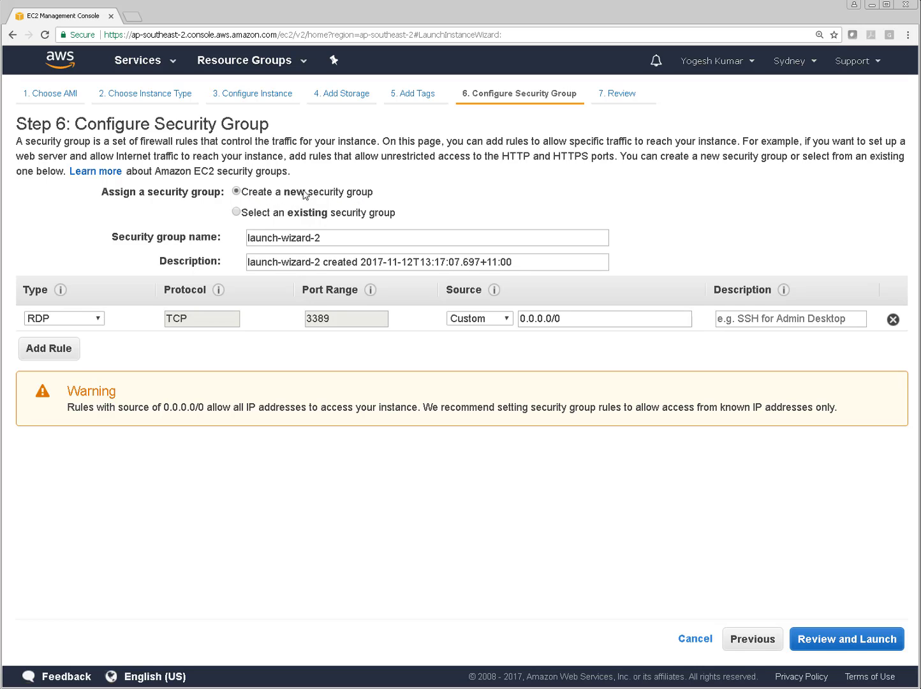
left_click_drag(338, 235, 212, 240)
type("Windows")
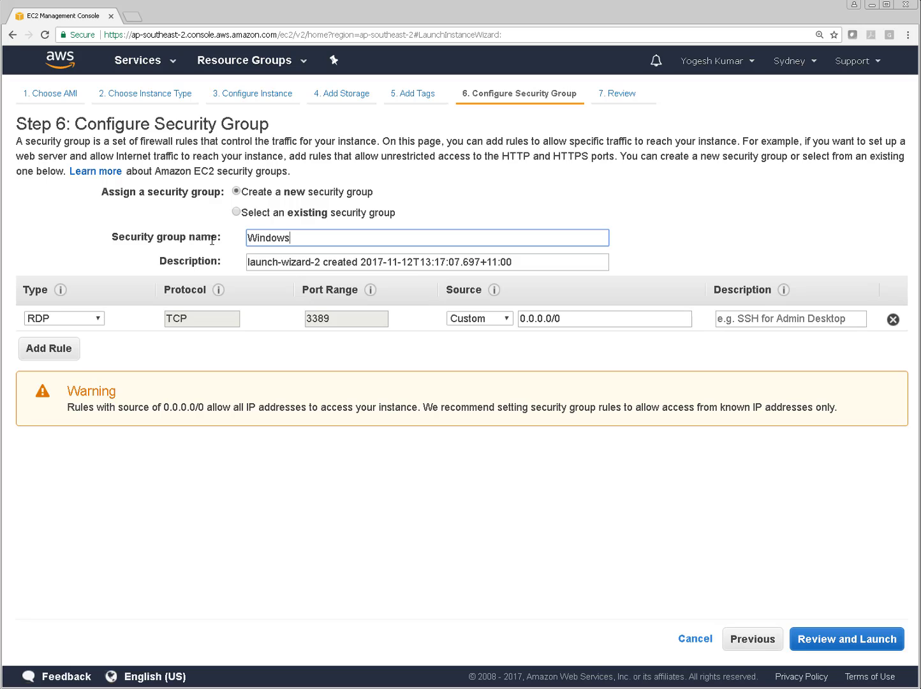
type("-App-Servers")
Try the Anywhere, My IP and Custom source options for the RDP rule.
left_click(507, 322)
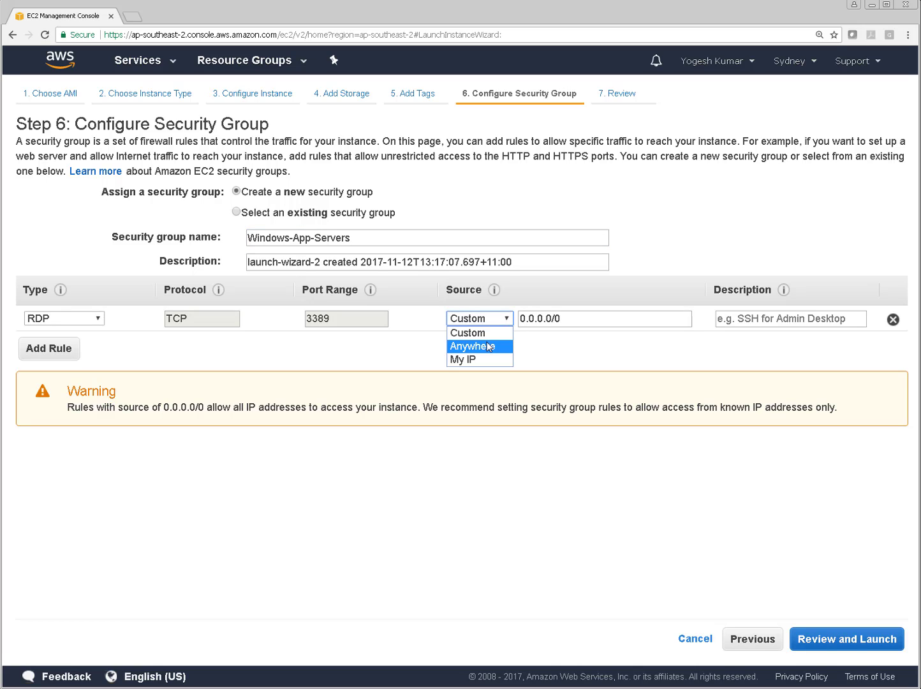
left_click(488, 346)
left_click(506, 323)
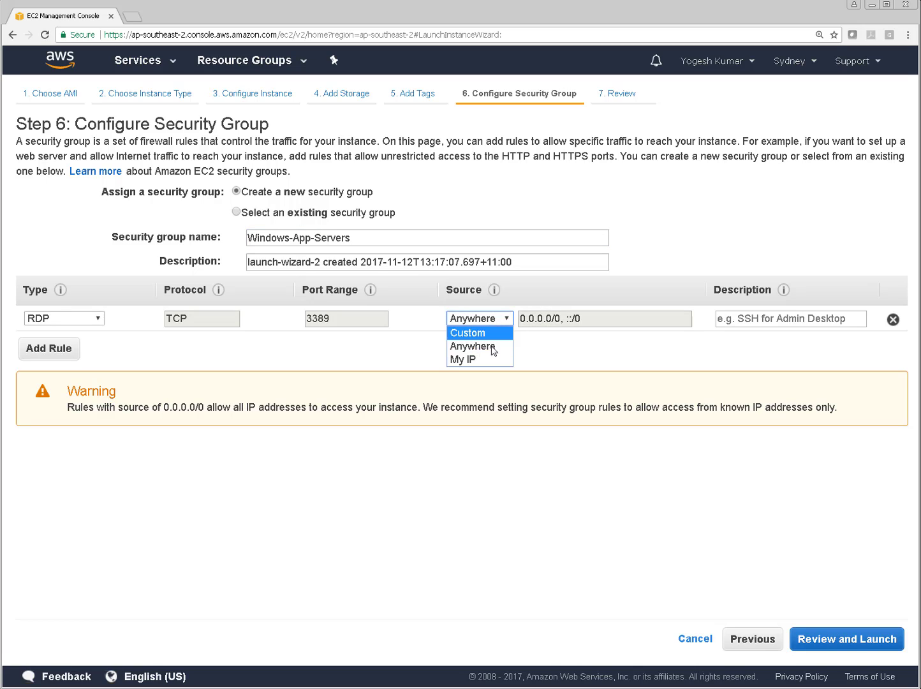
left_click(484, 356)
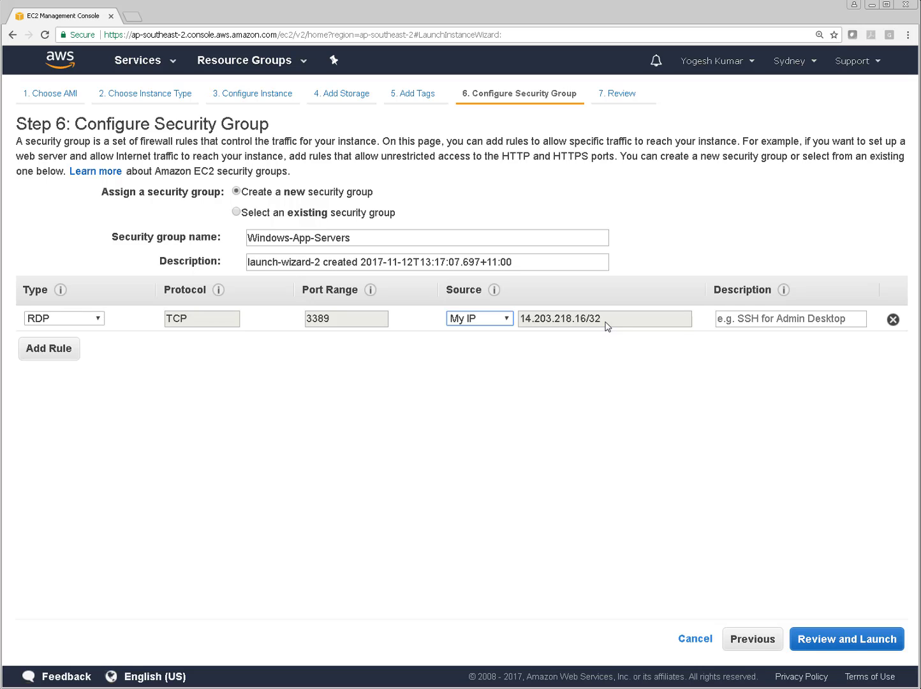
left_click(508, 319)
left_click(476, 340)
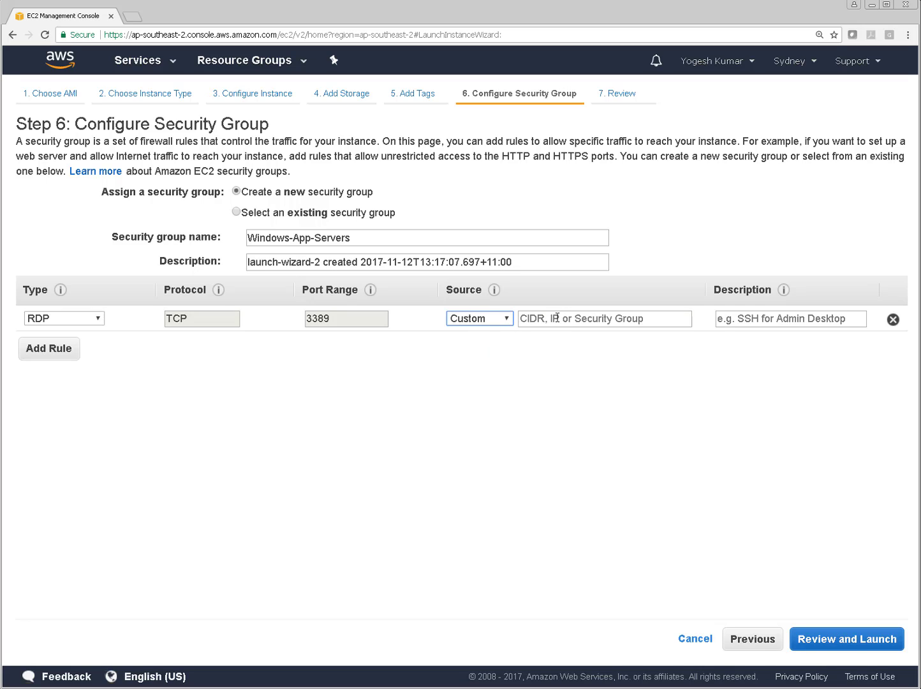
left_click(555, 318)
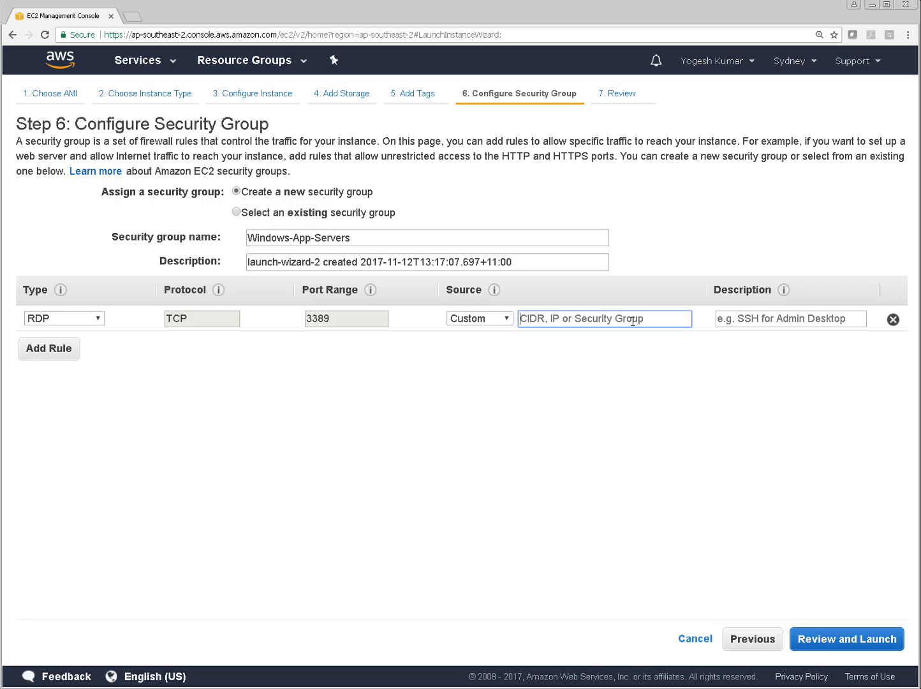
Restrict the RDP rule's source to My IP and describe it as the owner's public IP for RDP.
left_click(504, 323)
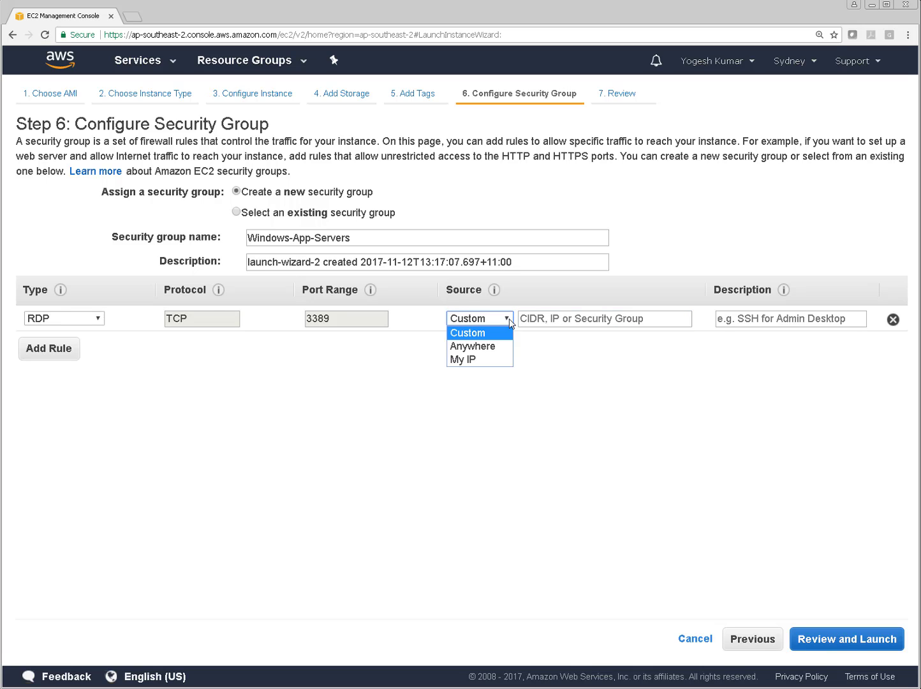
left_click(476, 359)
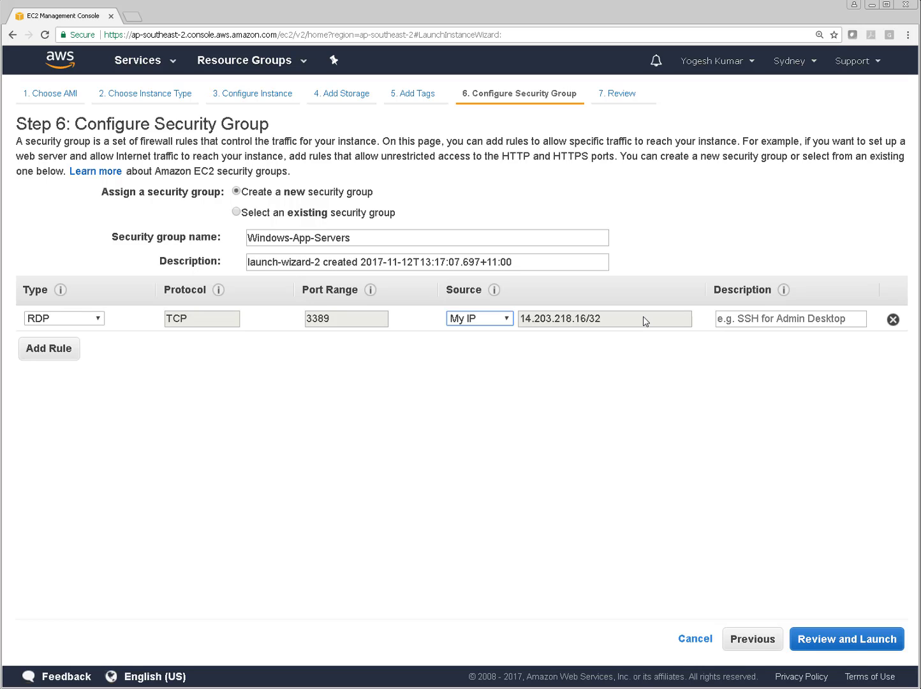
left_click(732, 317)
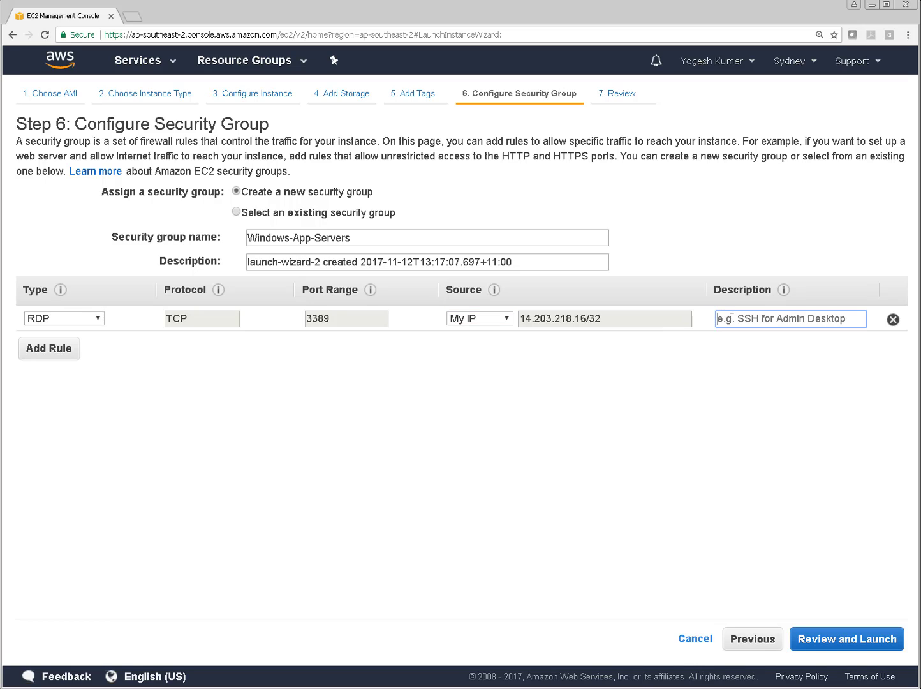
type("Yogesh")
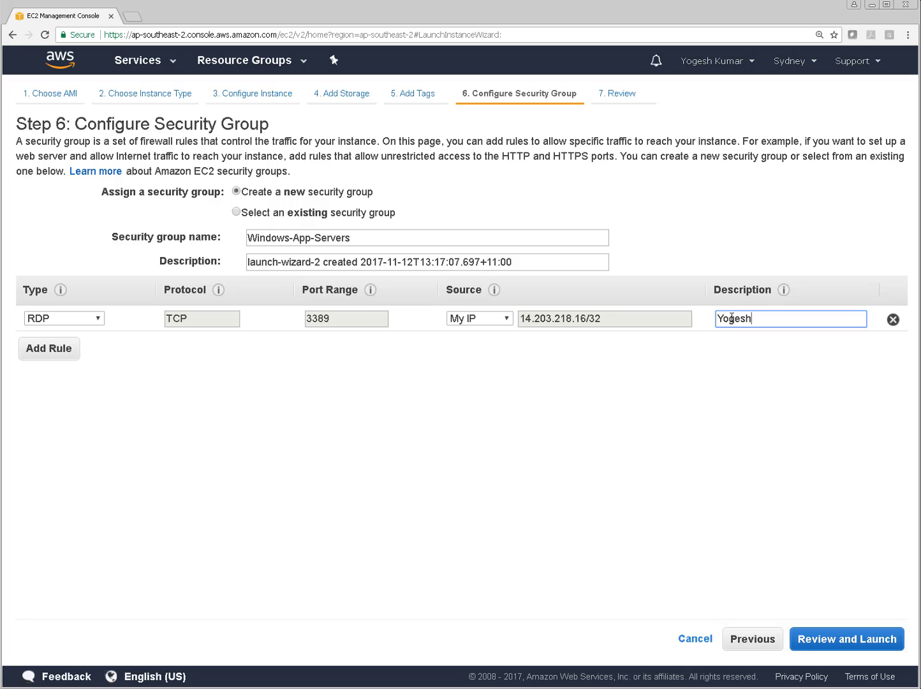
type("'s Public IP - >RDP")
left_click(779, 451)
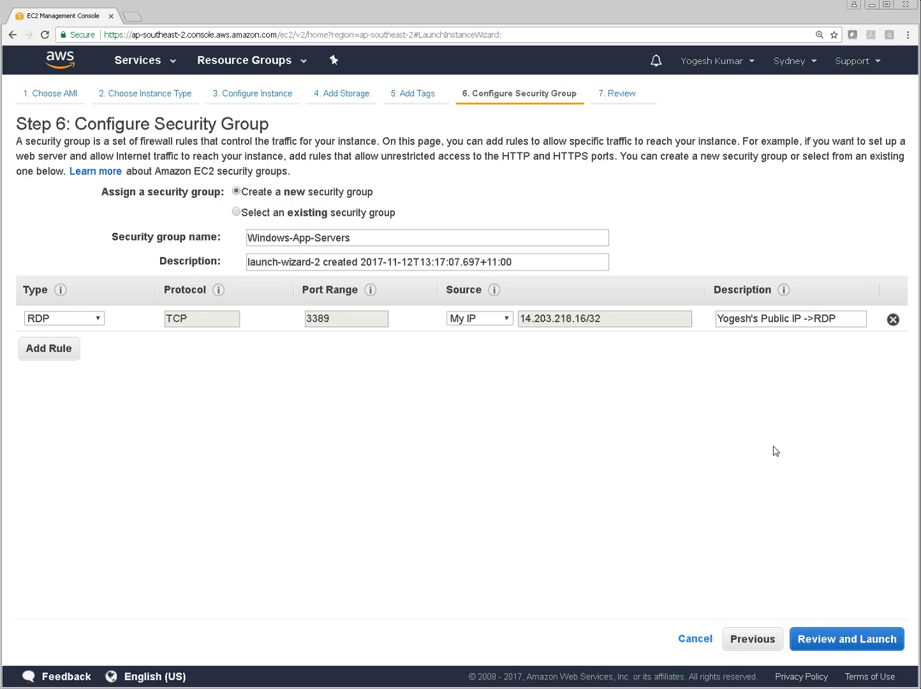
Add an HTTP rule to the security group with its source set to Anywhere.
left_click(67, 354)
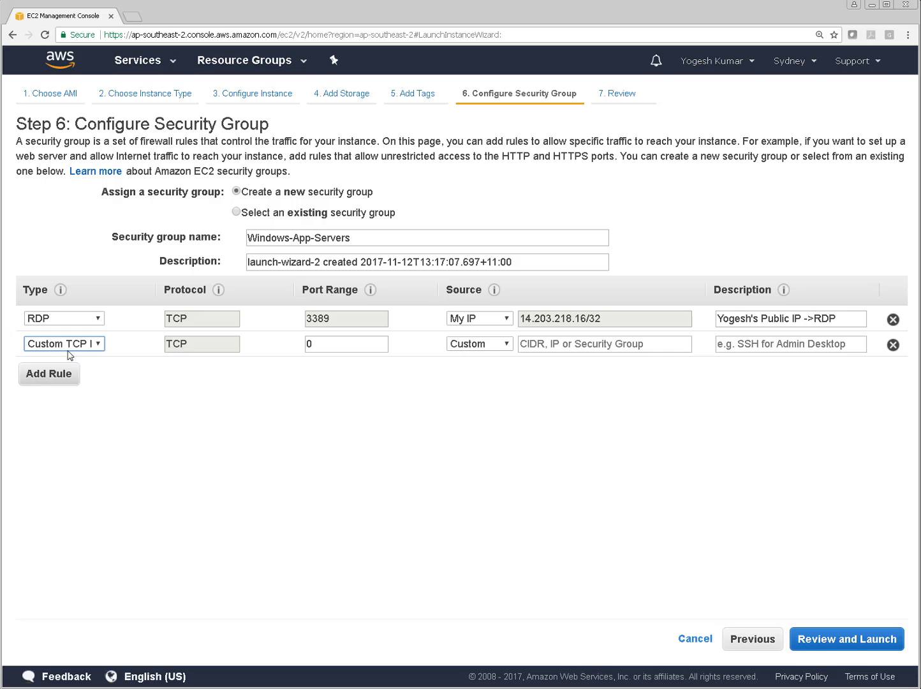
left_click(99, 345)
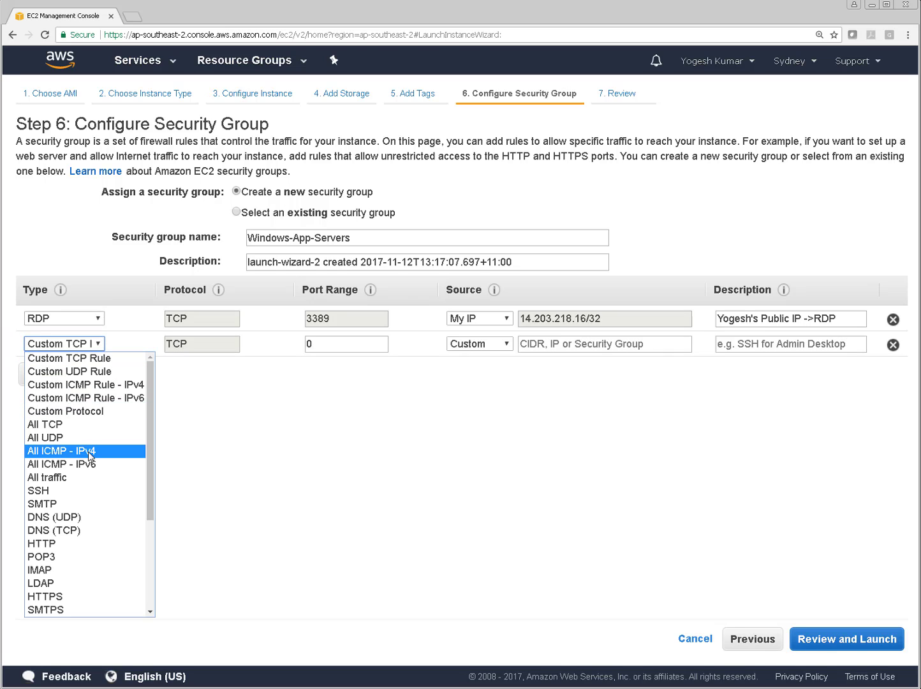
left_click(77, 543)
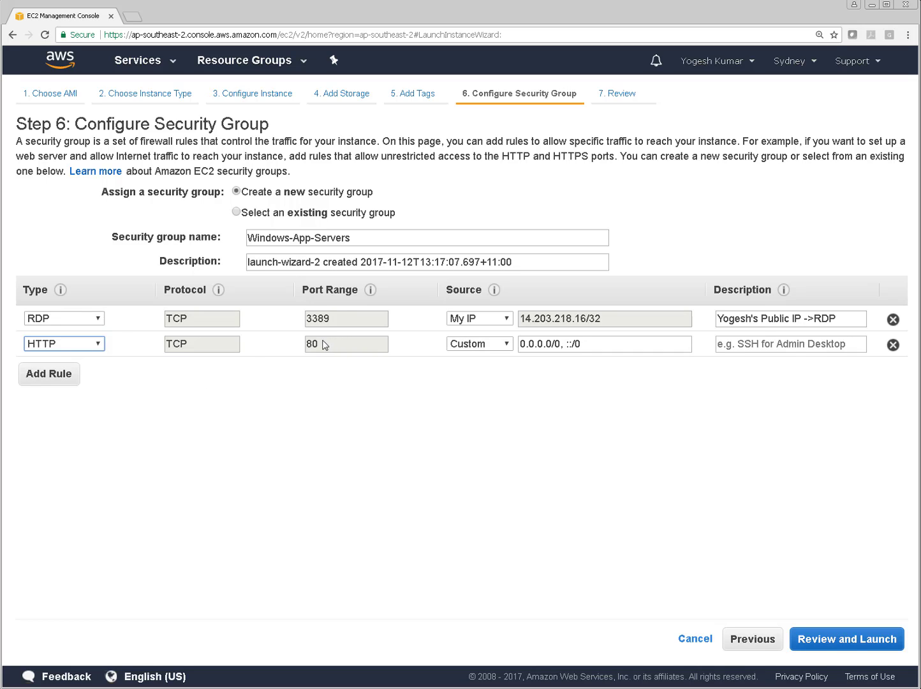
left_click(508, 346)
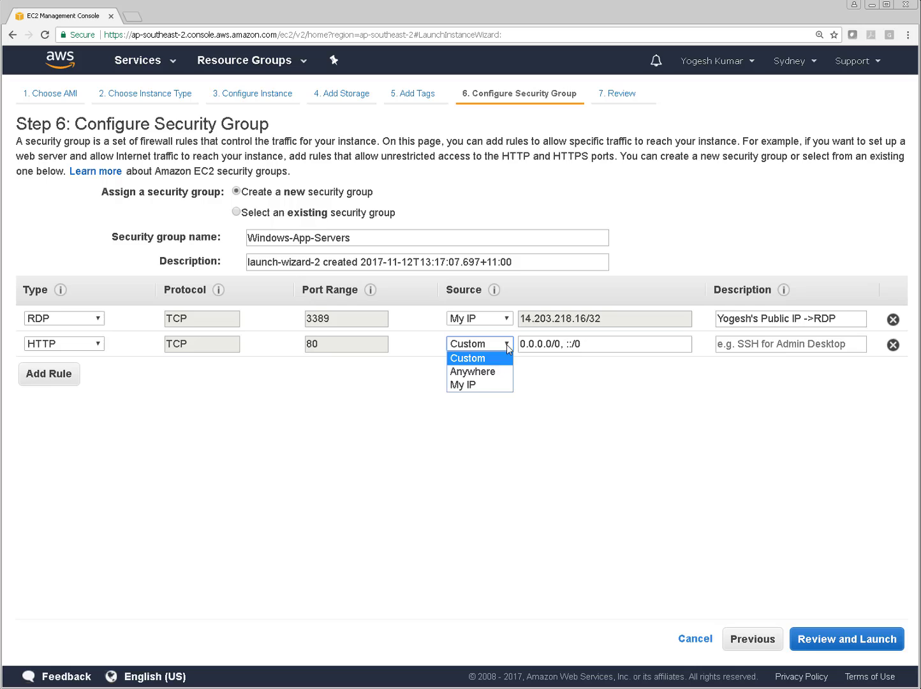
left_click(480, 373)
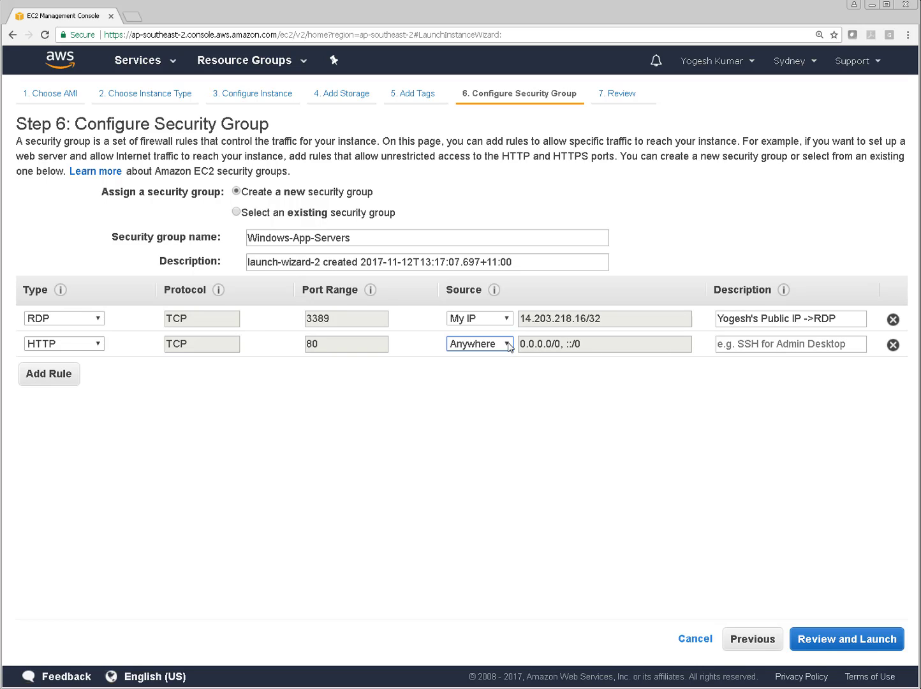
Enter WebServices as the HTTP rule's description.
left_click(774, 348)
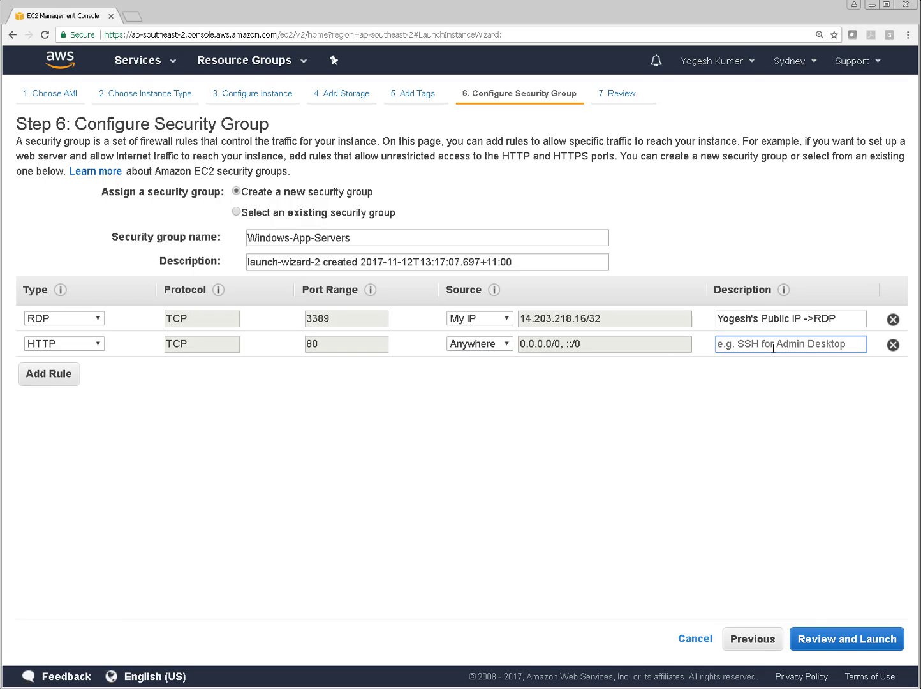
type("WbSer")
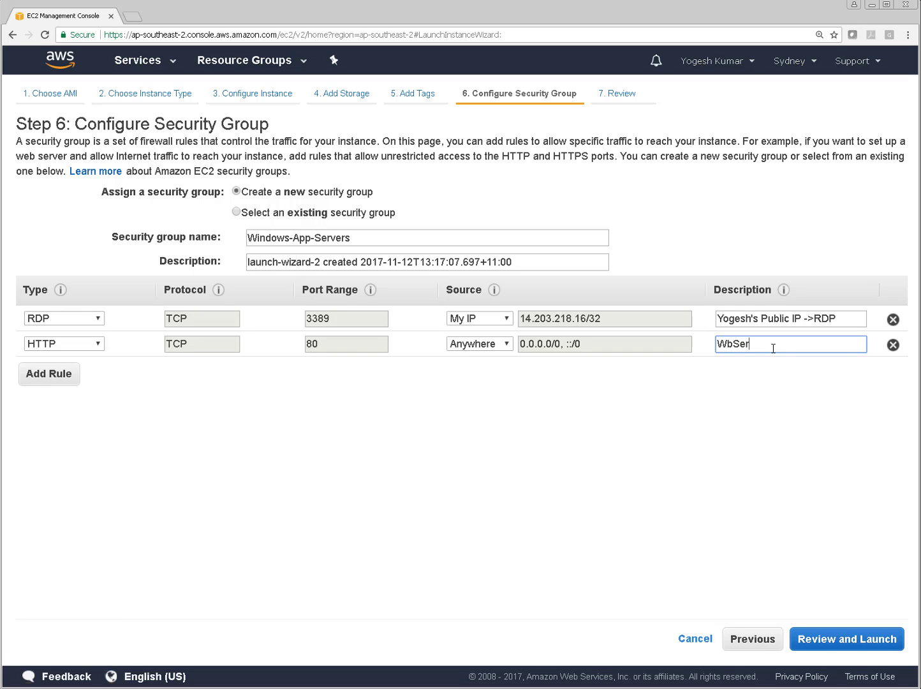
type("vices")
left_click(734, 346)
type("e")
left_click(751, 435)
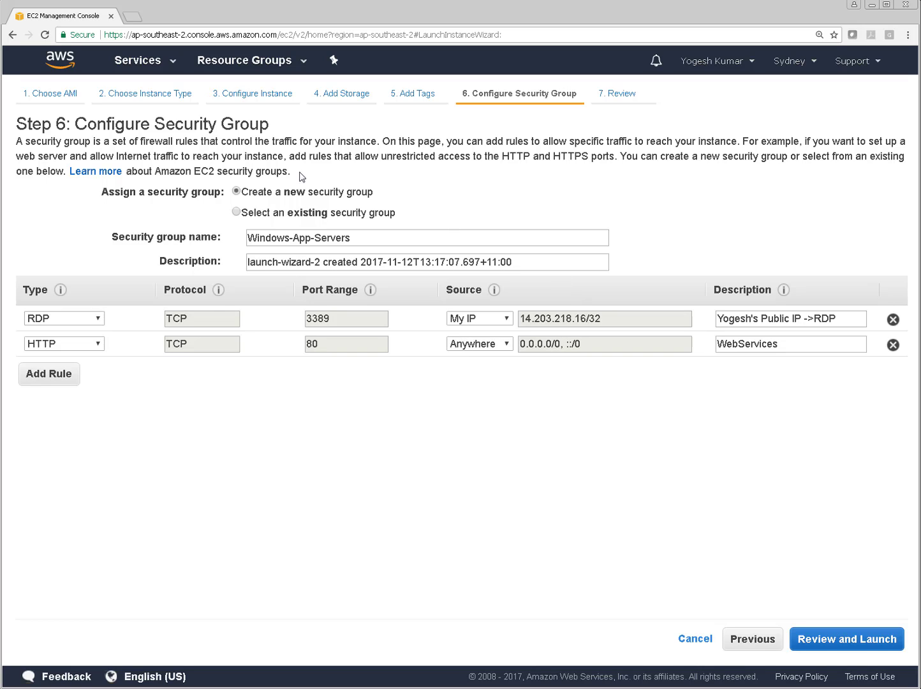
Proceed to the launch review and examine the AMI, instance type, security group, storage and tag details.
left_click(336, 238)
left_click_drag(350, 238, 224, 241)
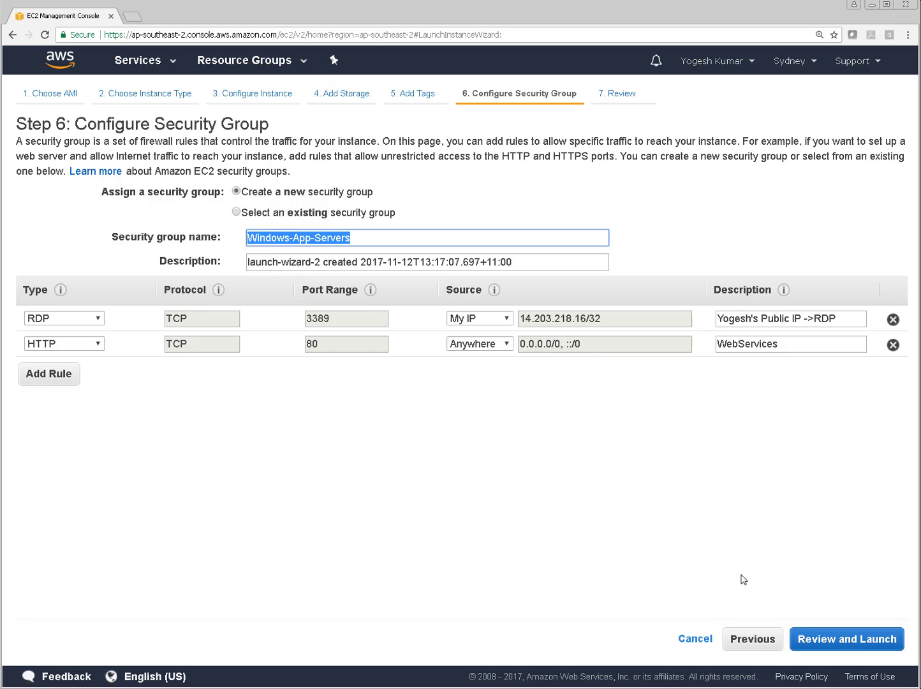
left_click(849, 642)
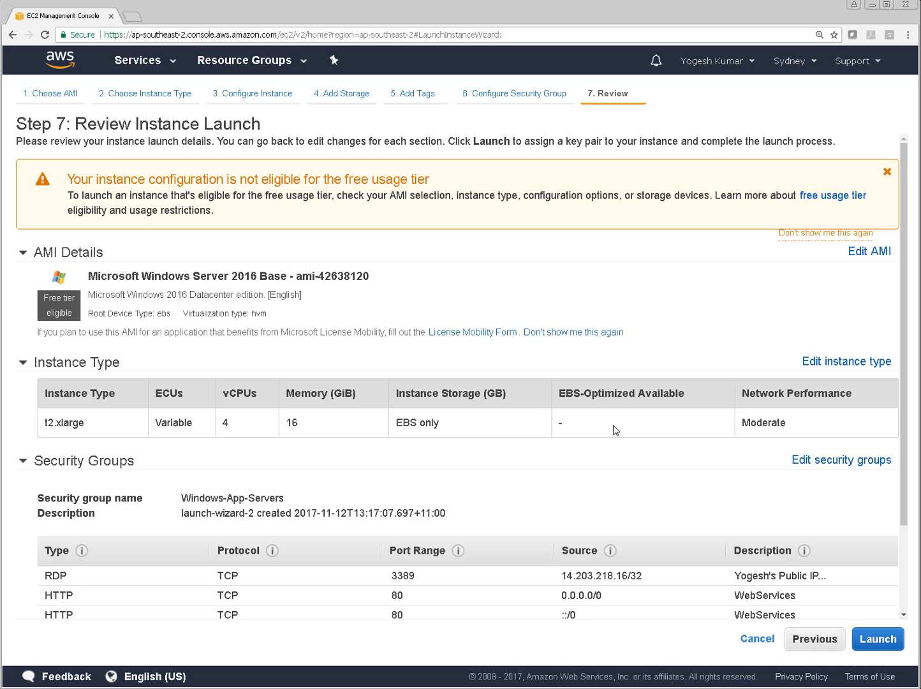
scroll(616, 430, "down", 1)
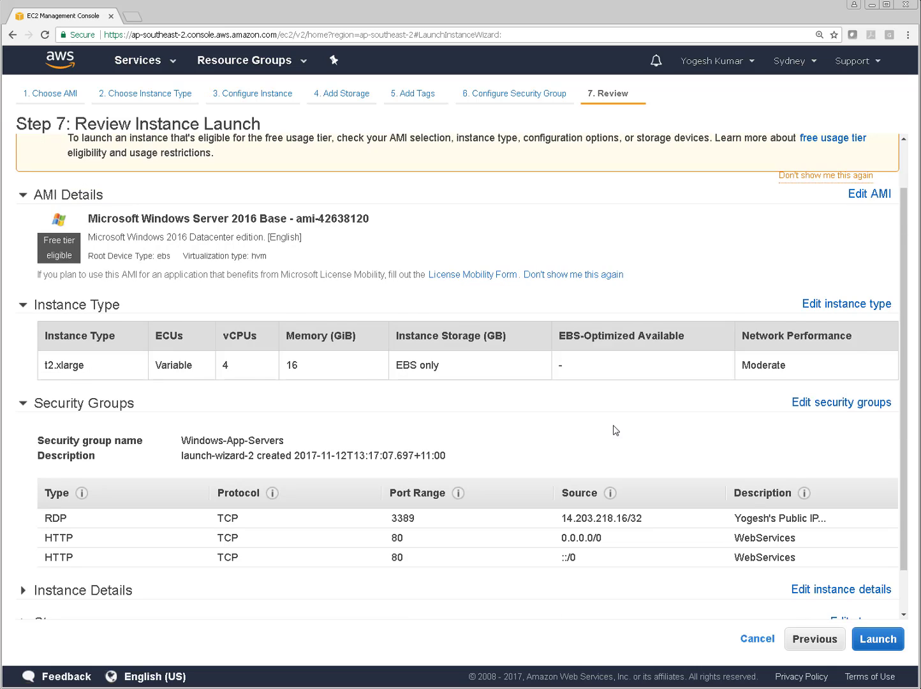
scroll(616, 431, "down", 1)
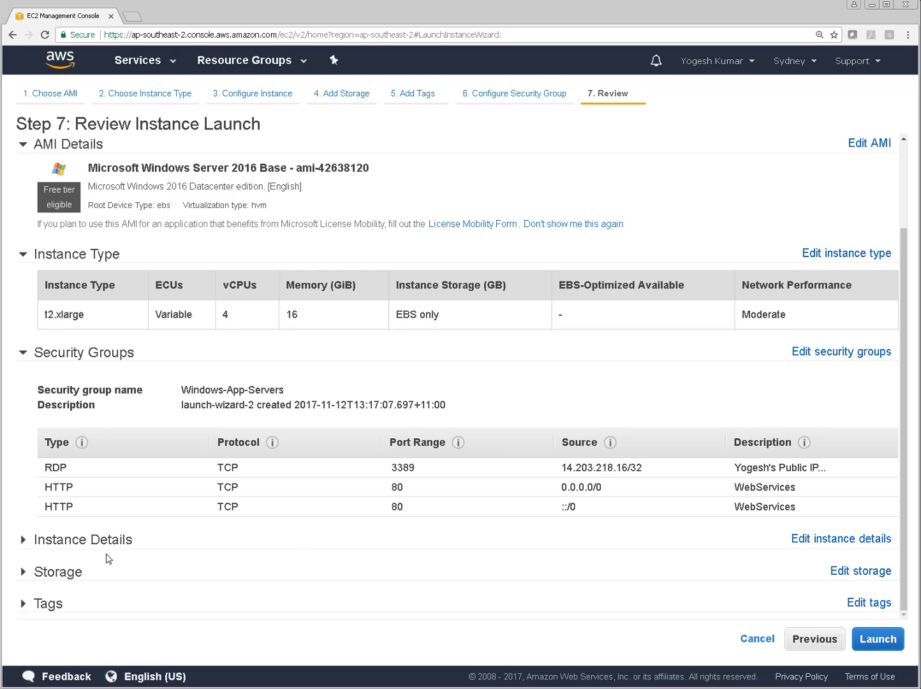
left_click(25, 571)
scroll(368, 543, "down", 2)
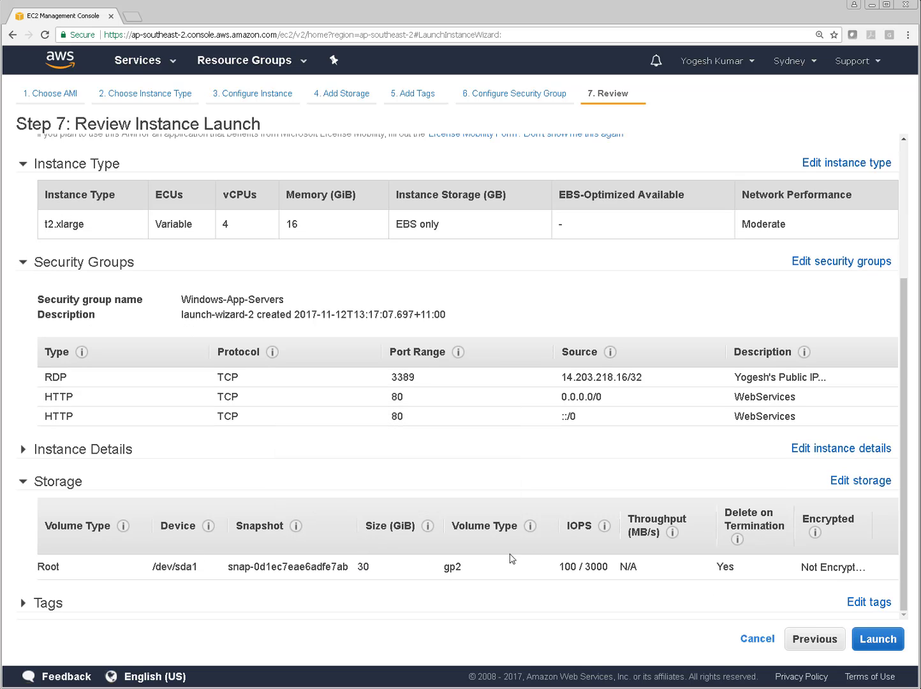
left_click(23, 603)
scroll(222, 530, "down", 1)
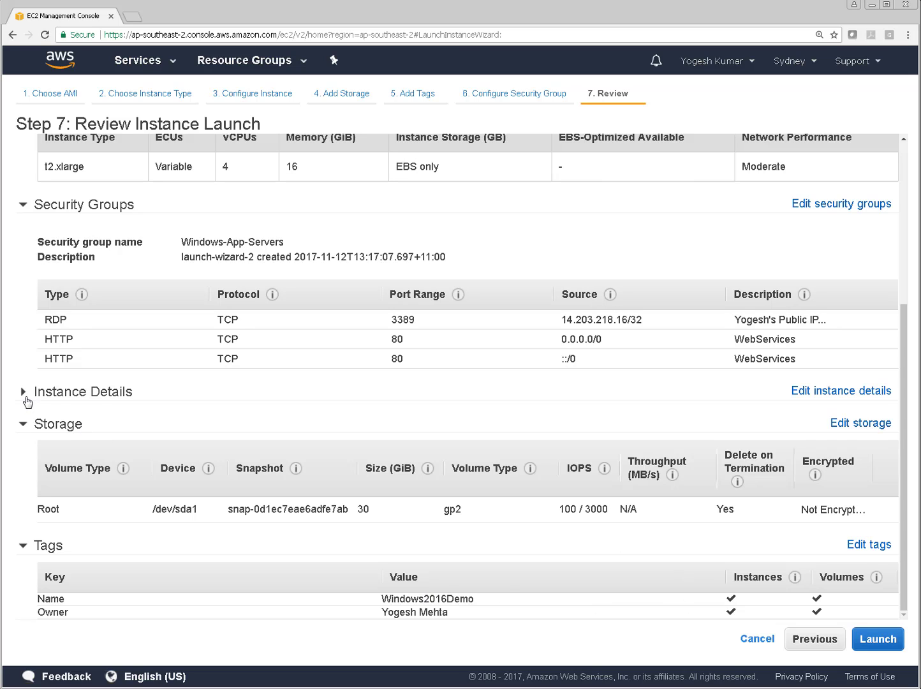
Proceed with the launch, create a new key pair named Windows-2016-APP-Keypair and download its private key file.
left_click(883, 649)
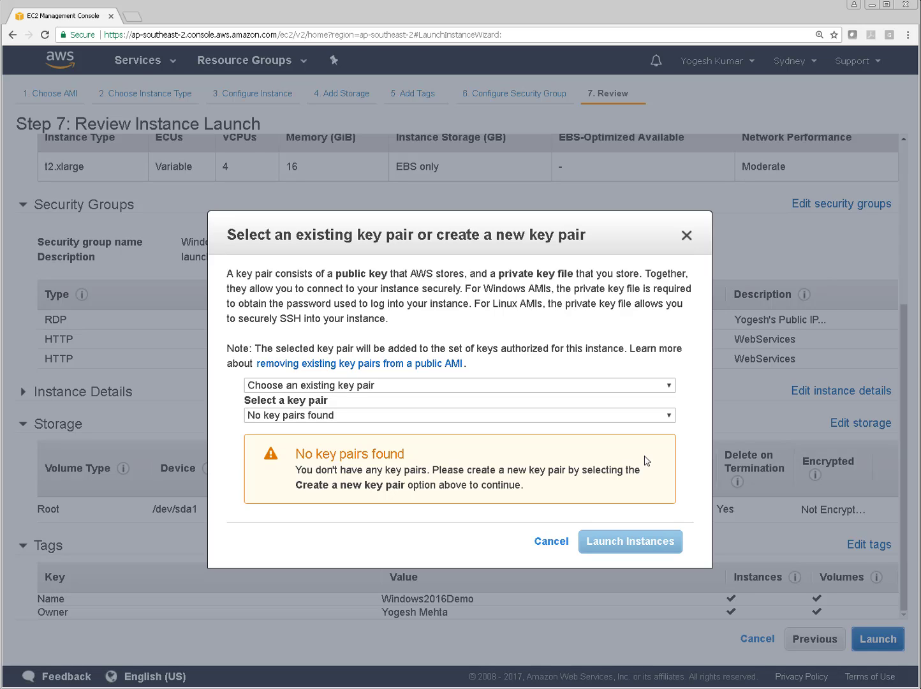
left_click(669, 386)
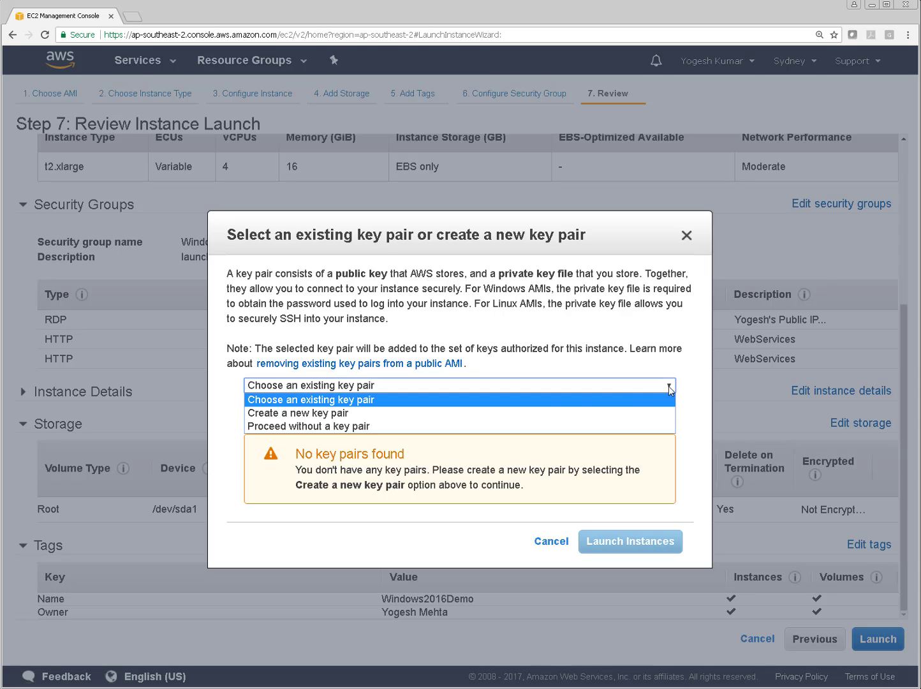
left_click(410, 419)
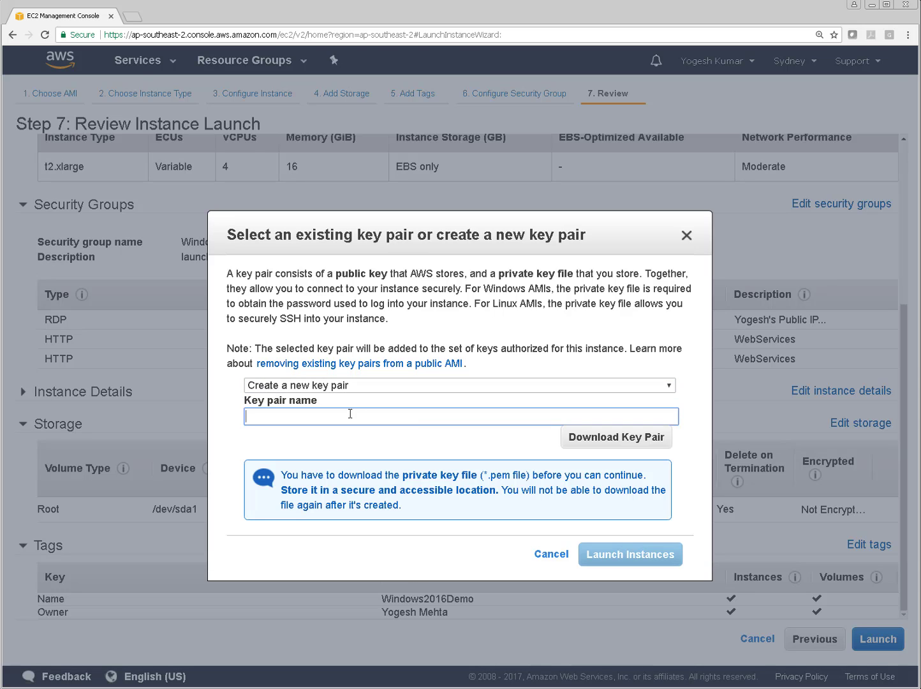
type("Windows-2016-APP-")
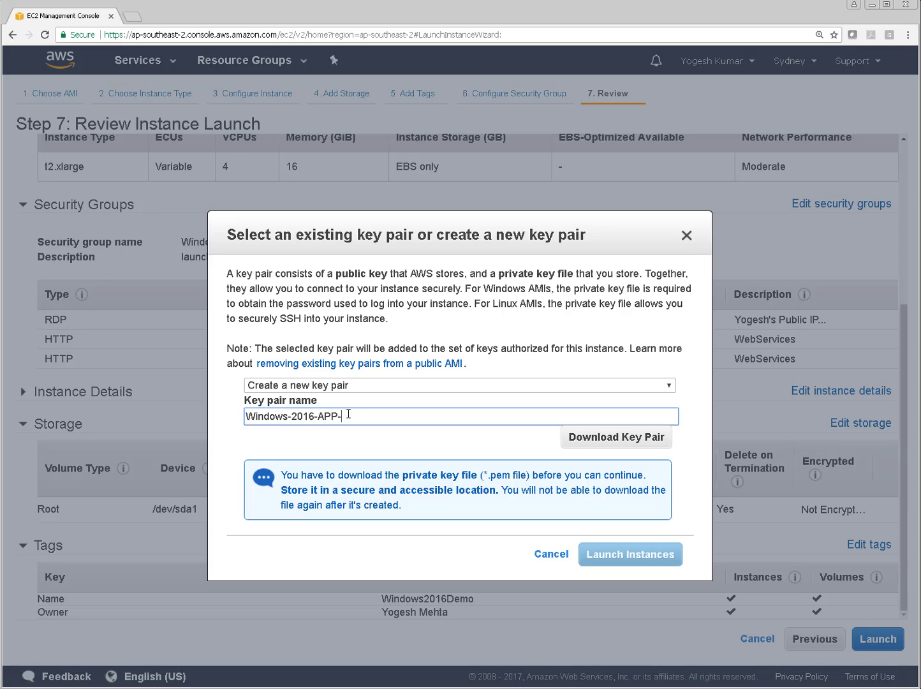
type("Keypair")
left_click(608, 439)
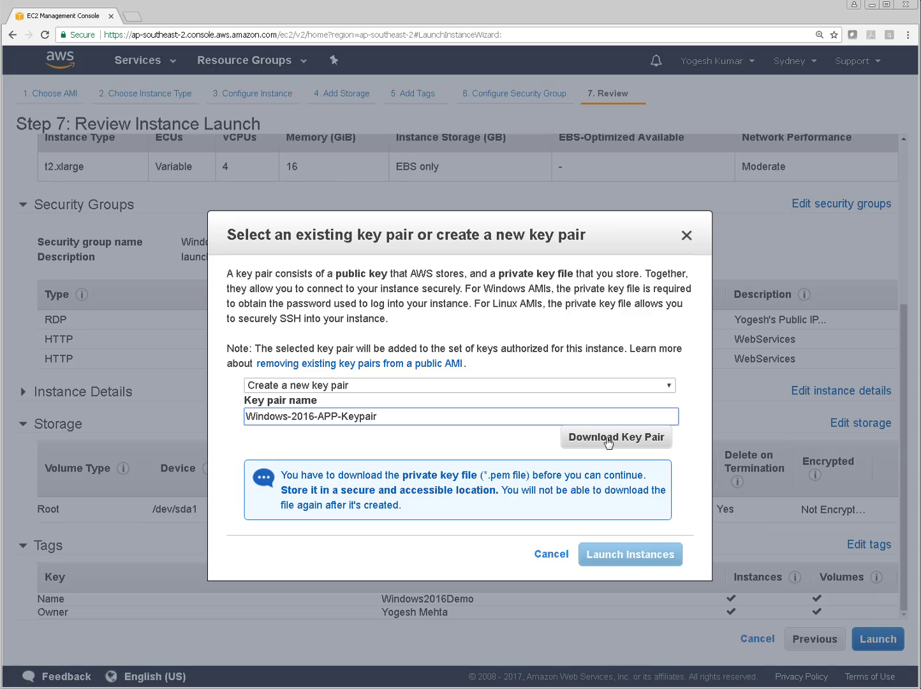
left_click(608, 439)
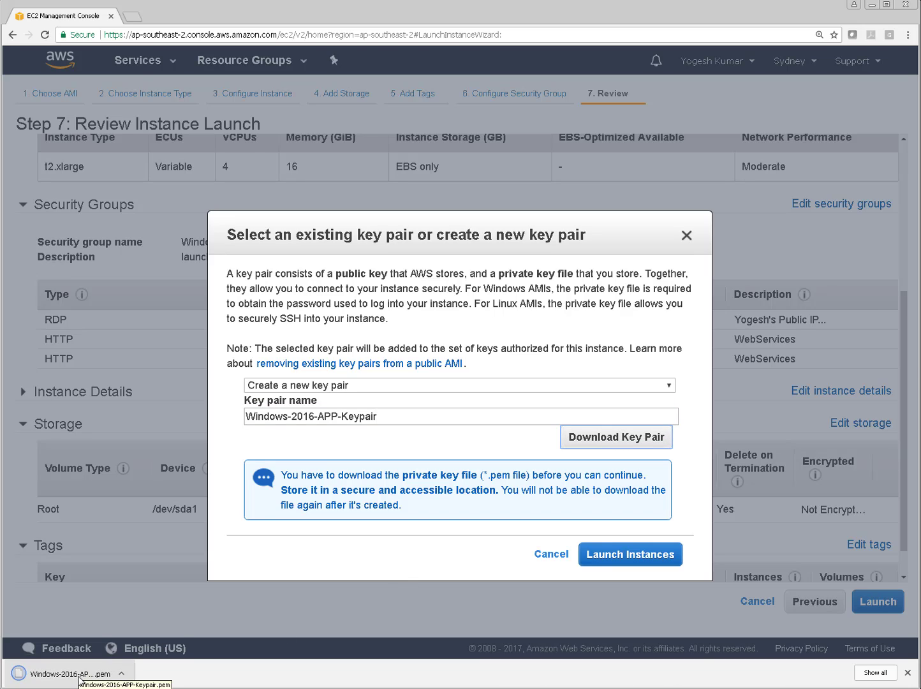
left_click(122, 674)
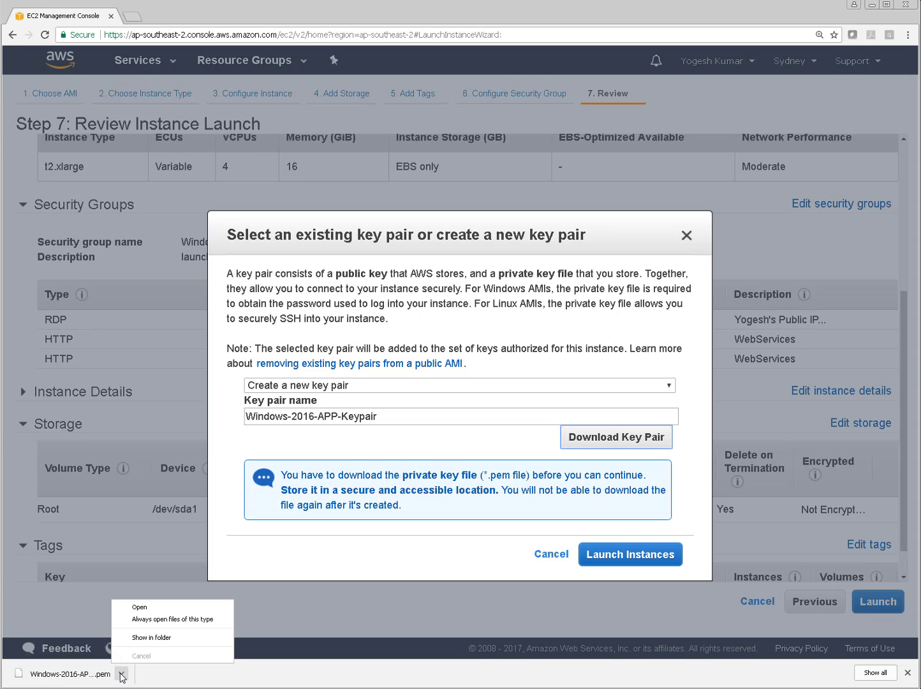
left_click(189, 679)
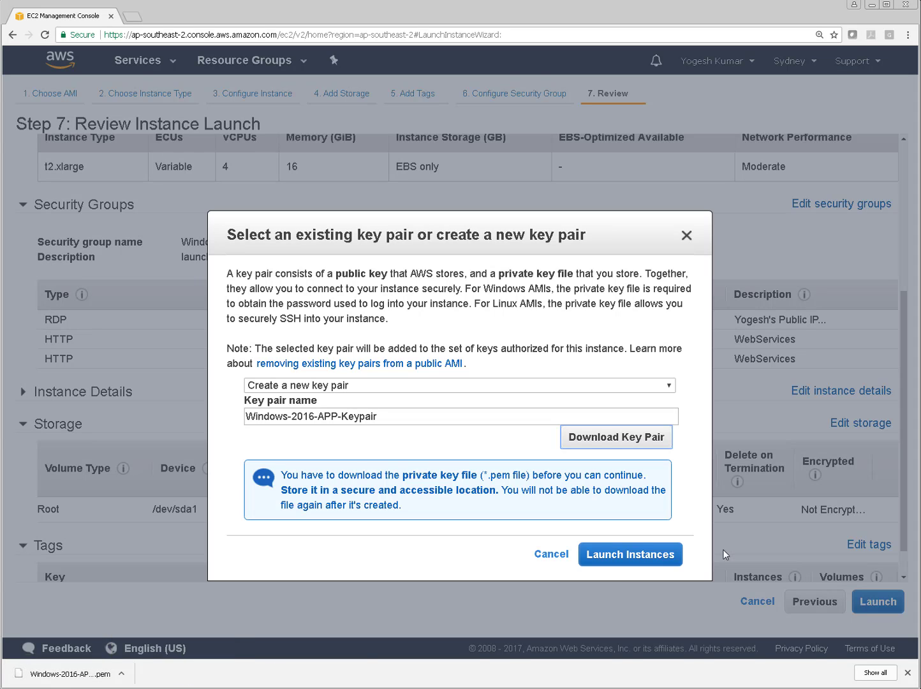
Try to launch the instance with the new key pair and examine the launch status details.
left_click(645, 555)
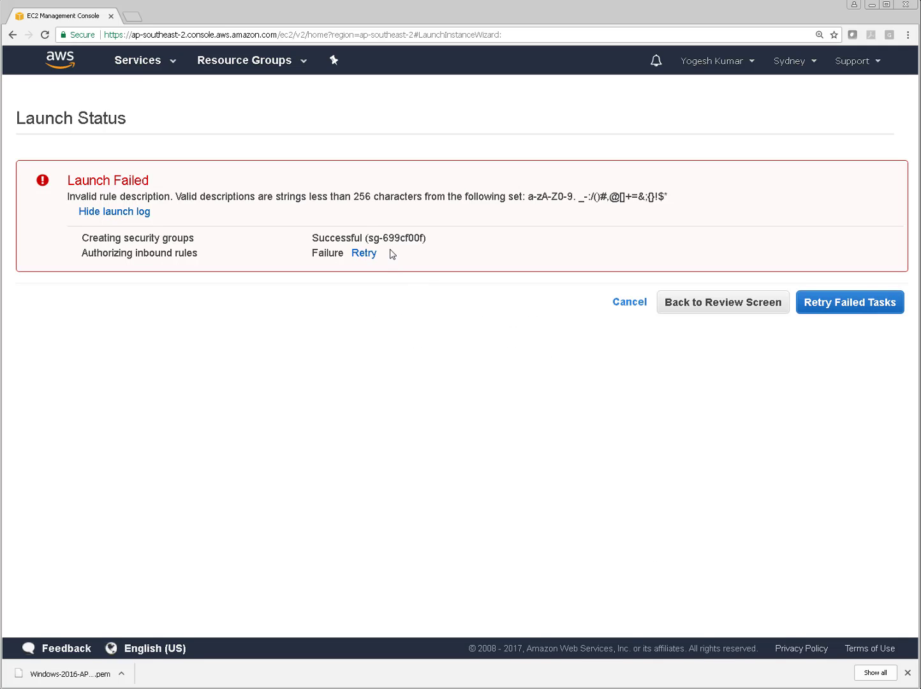
left_click_drag(73, 196, 681, 201)
left_click(257, 212)
left_click(531, 198)
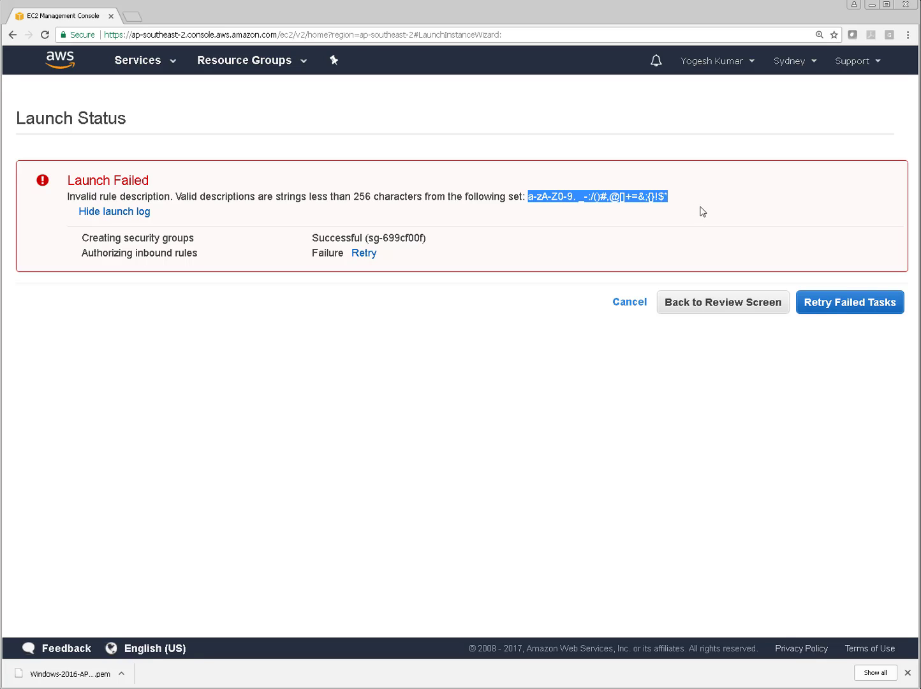
Return to the security group settings and reword the RDP rule's description as the owner's "Public IP to RDP", without the apostrophe or arrow.
left_click(717, 308)
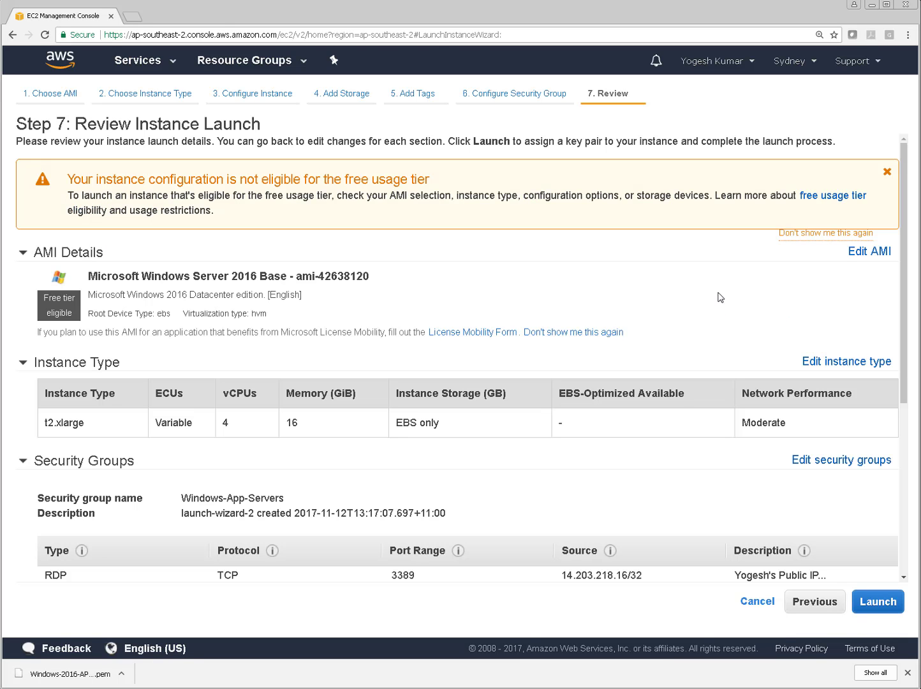
scroll(678, 390, "down", 4)
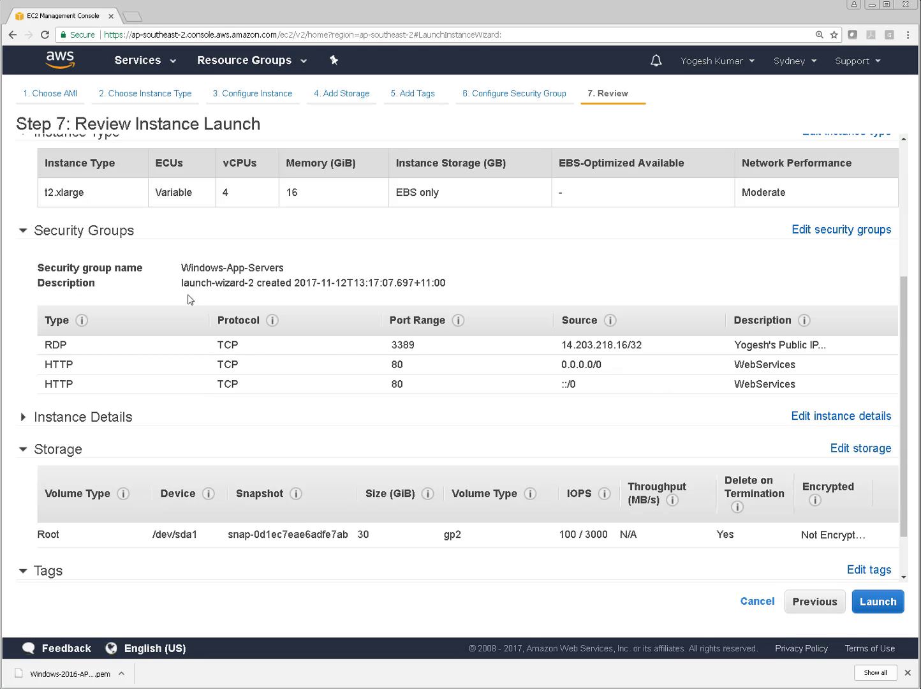
left_click(835, 233)
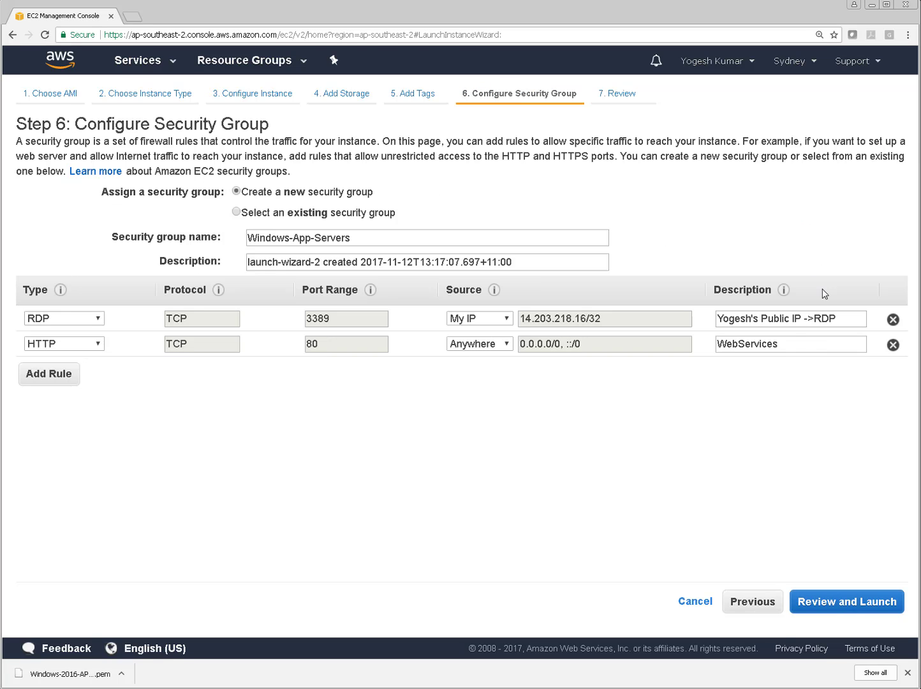
left_click(809, 317)
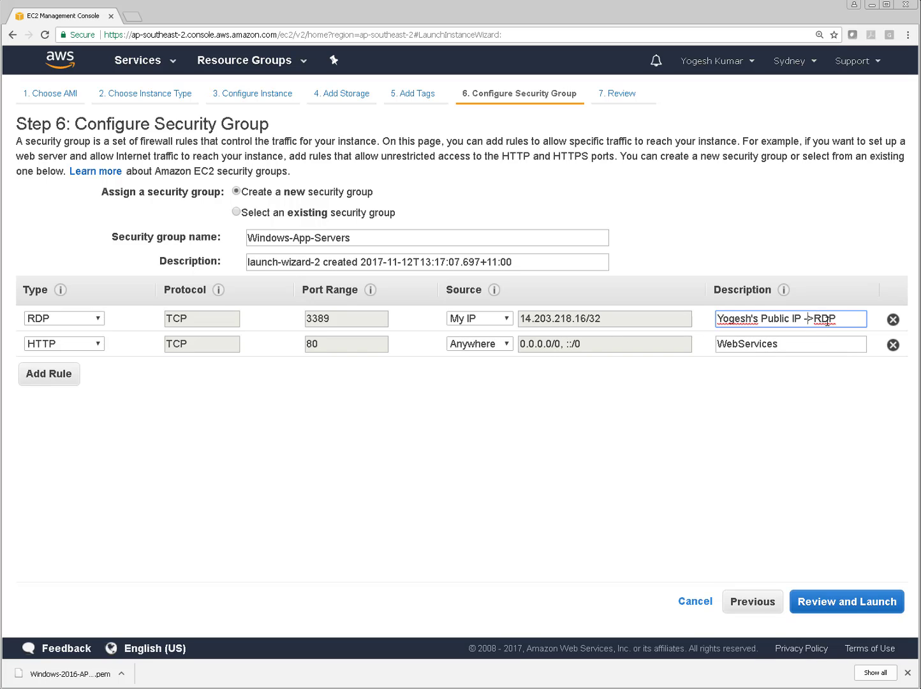
key("Delete")
key("BackSpace")
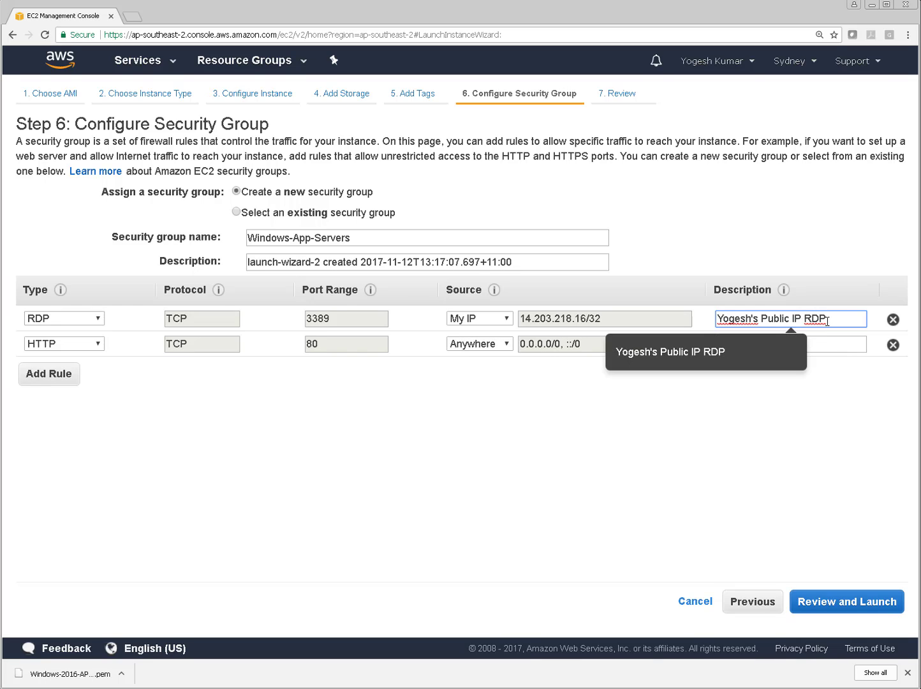
type("to")
left_click(856, 414)
left_click(754, 318)
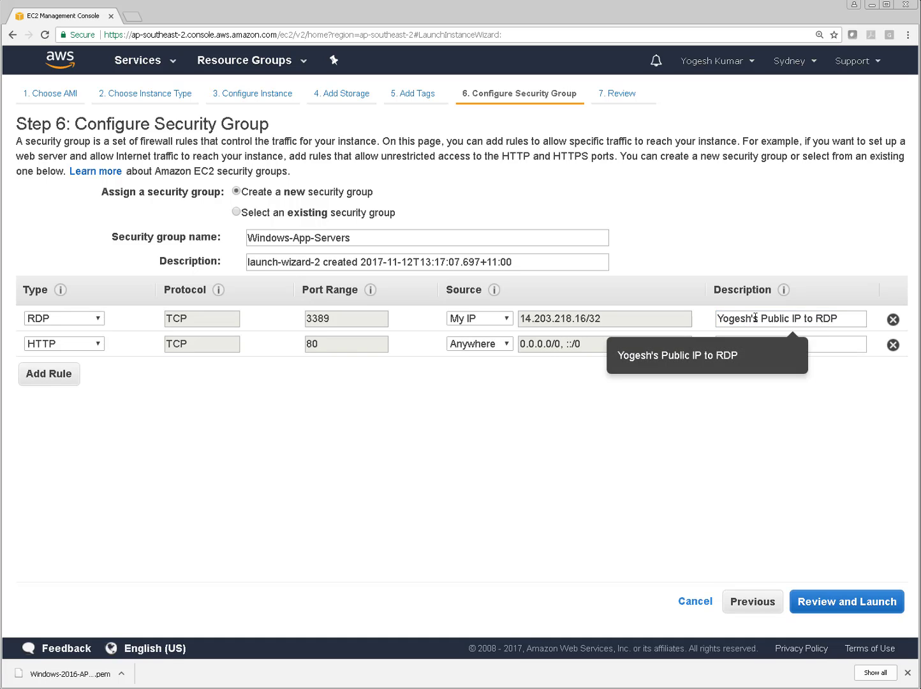
key("BackSpace")
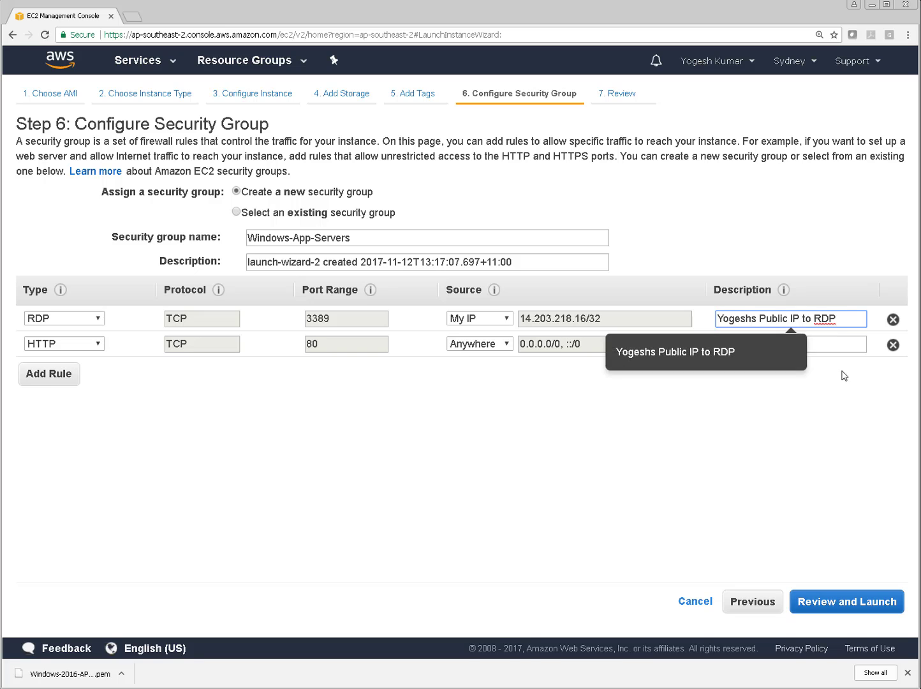
left_click(819, 419)
Launch the instance with the existing Windows-2016-APP-Keypair key pair, acknowledging access to its private key file.
left_click(856, 602)
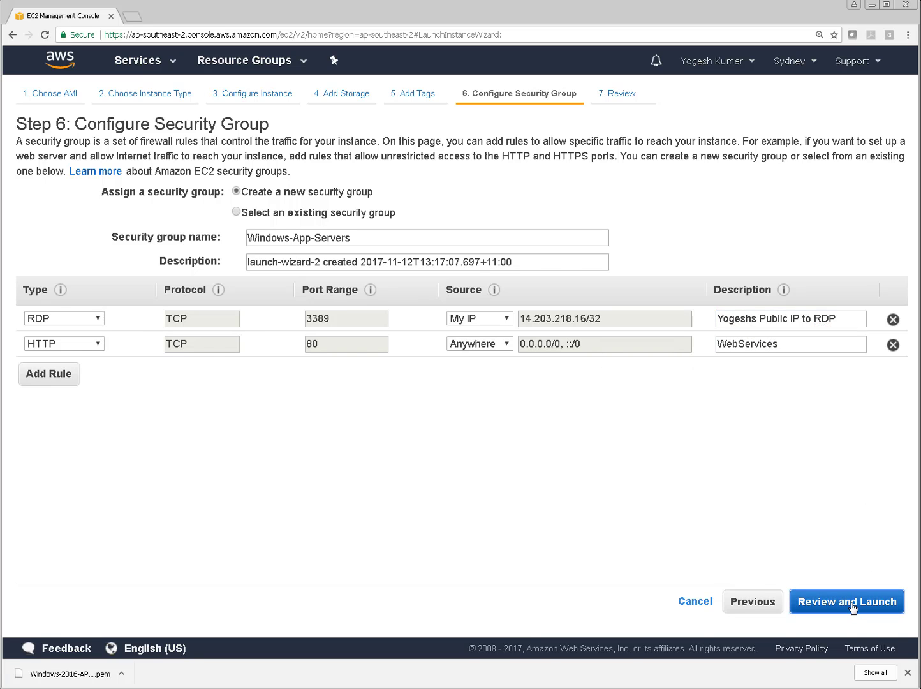
left_click(901, 607)
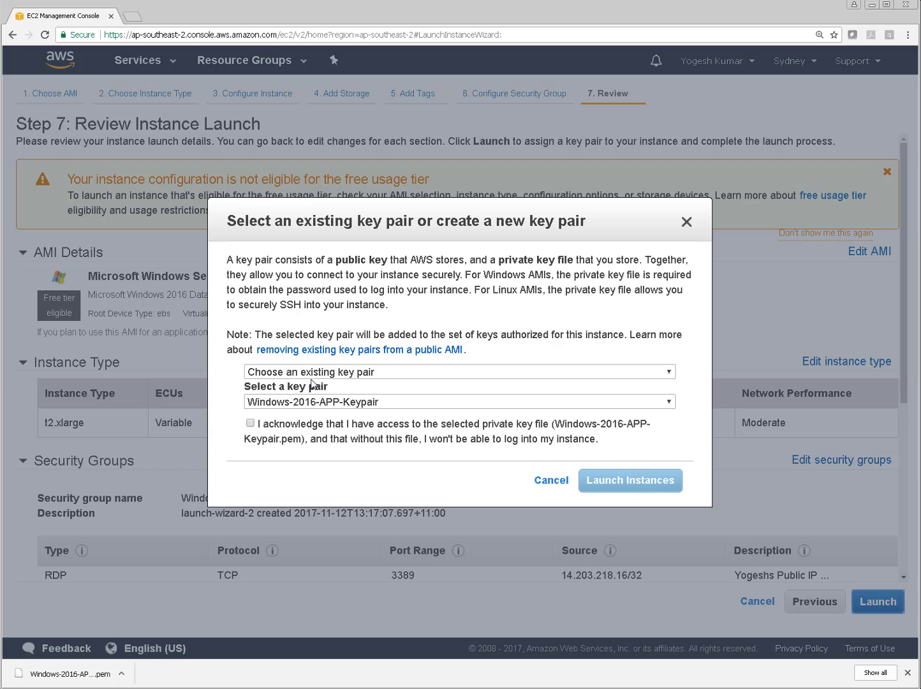
left_click(250, 423)
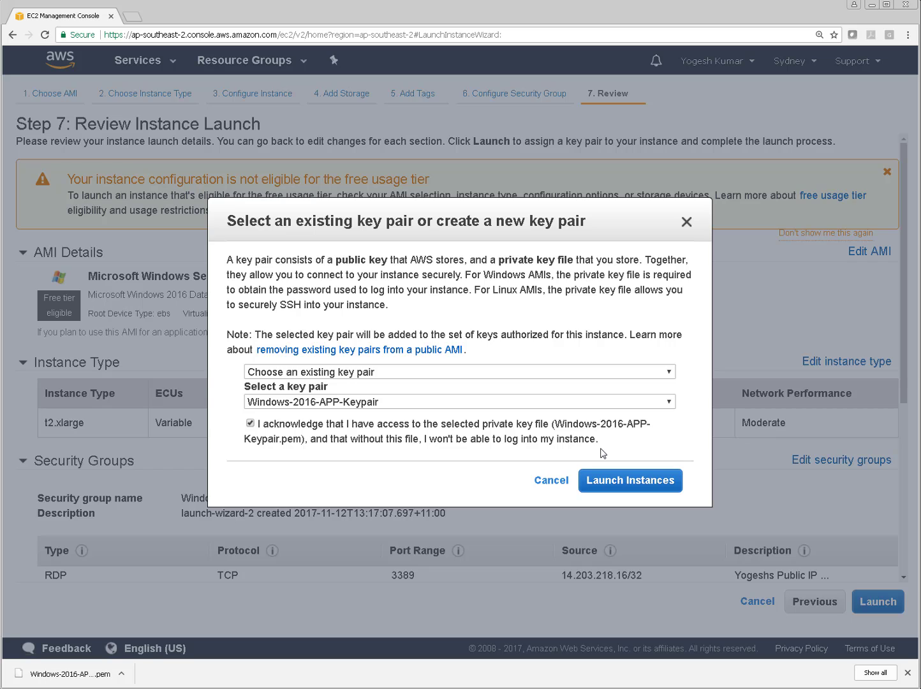
left_click(630, 484)
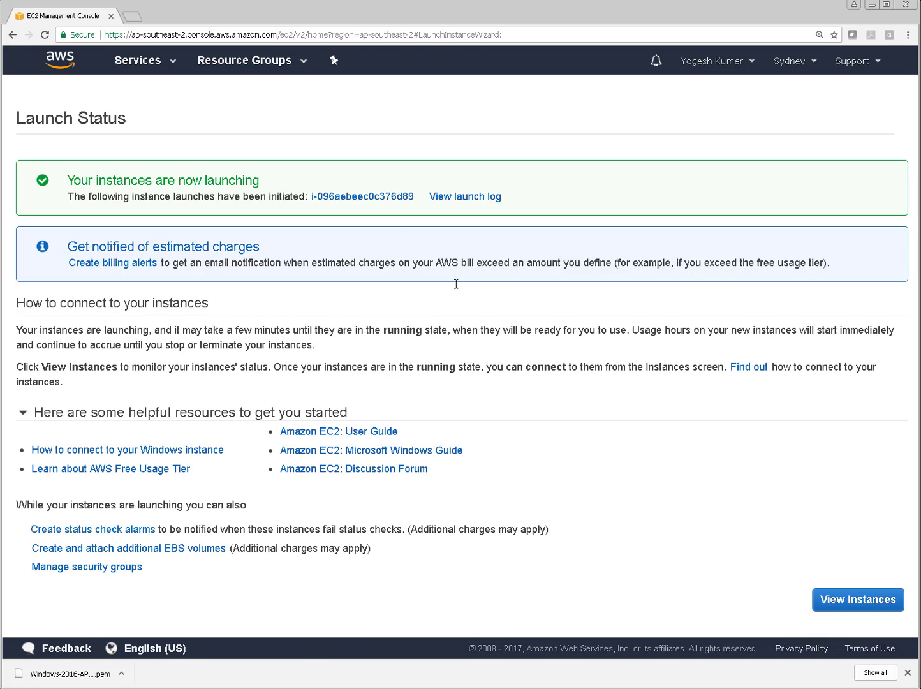
Open the newly launched instance in the instance list and refresh its state and status checks.
left_click(364, 199)
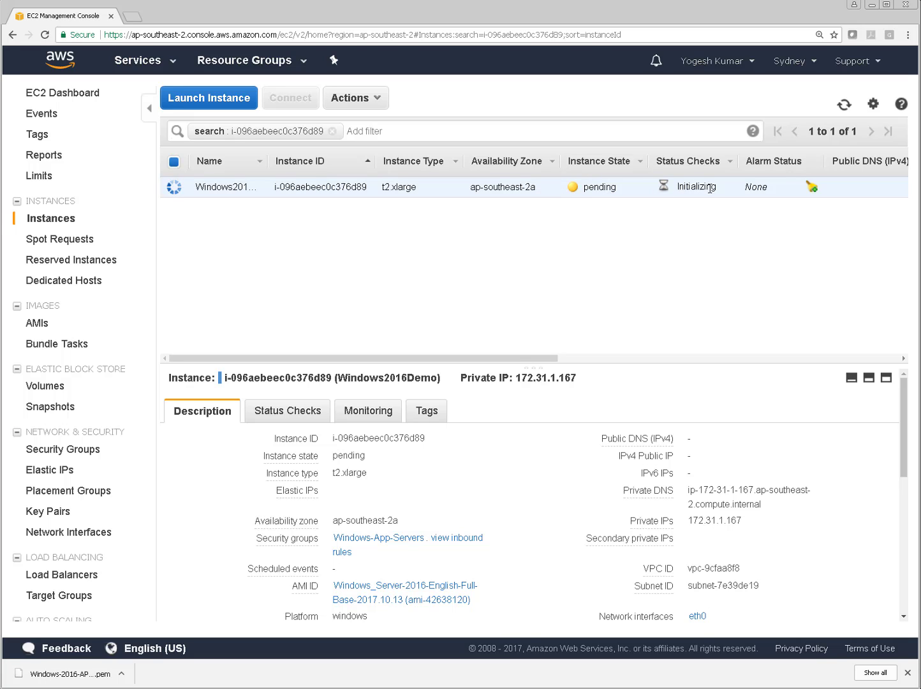
left_click(844, 106)
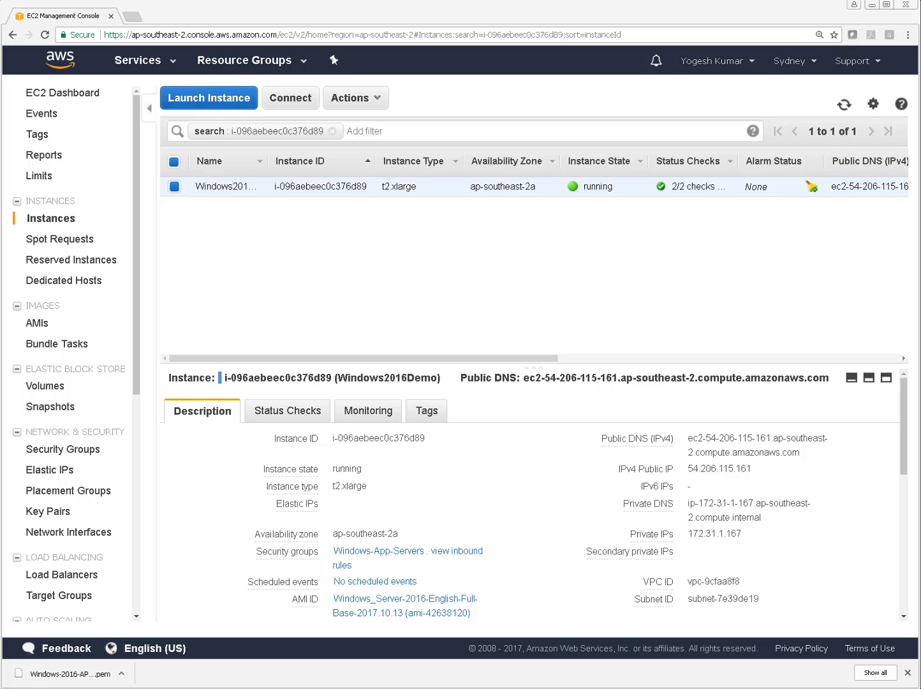
left_click(845, 104)
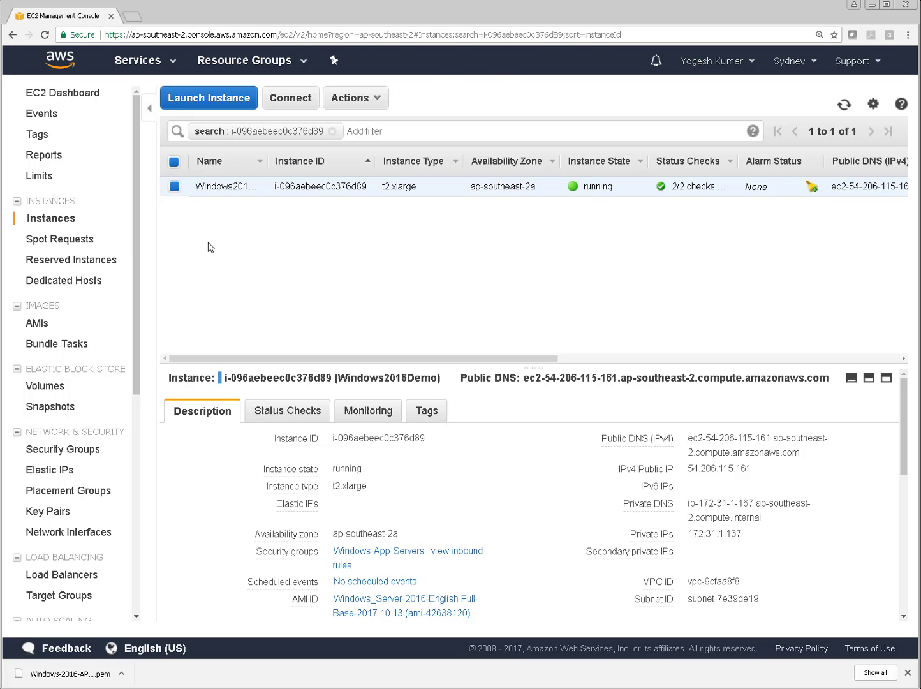
Open the default Windows administrator password retrieval for the Windows2016Demo instance.
left_click(178, 186)
left_click(178, 186)
left_click(370, 102)
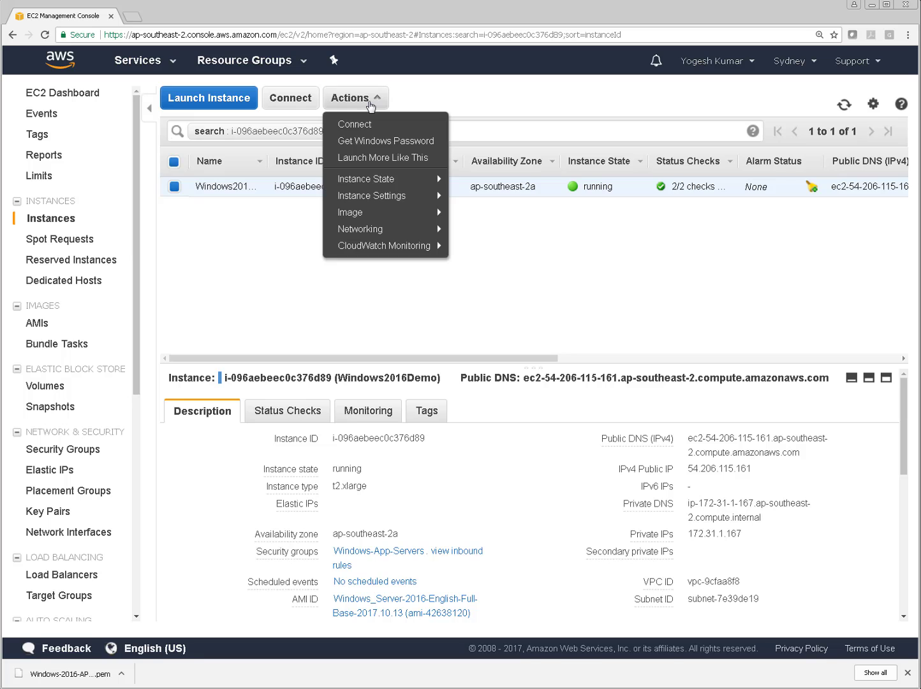
left_click(365, 142)
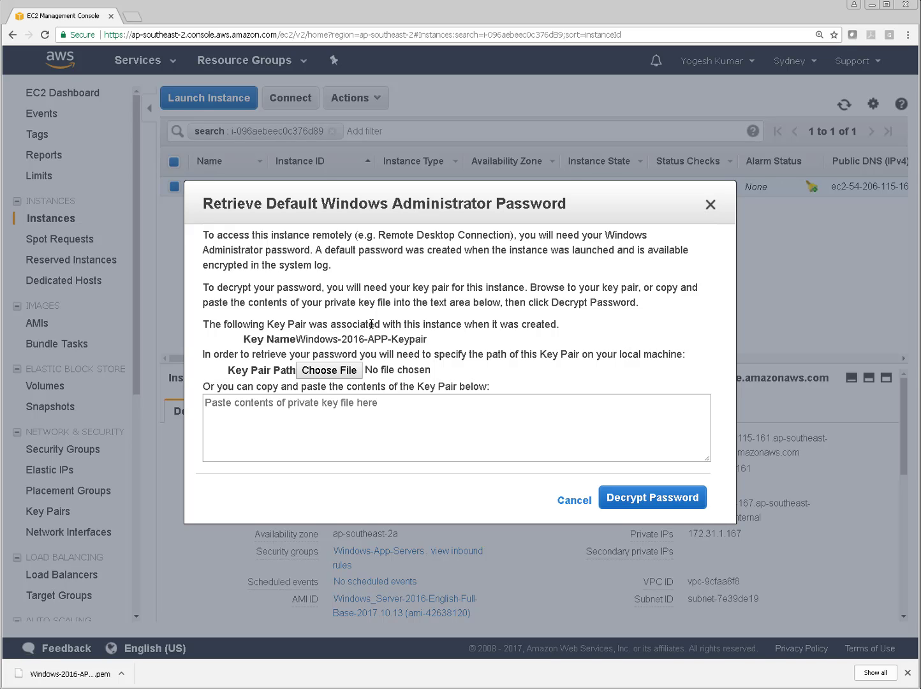
left_click(272, 414)
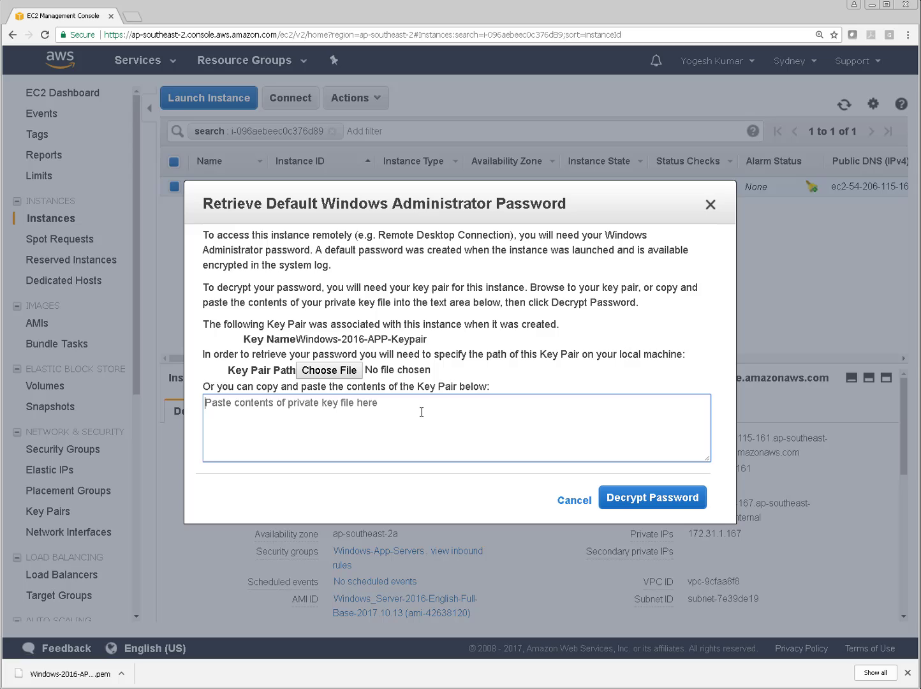
Load the private key file Windows-2016-APP-Keypair.pem from Downloads and decrypt the Windows administrator password.
left_click(347, 370)
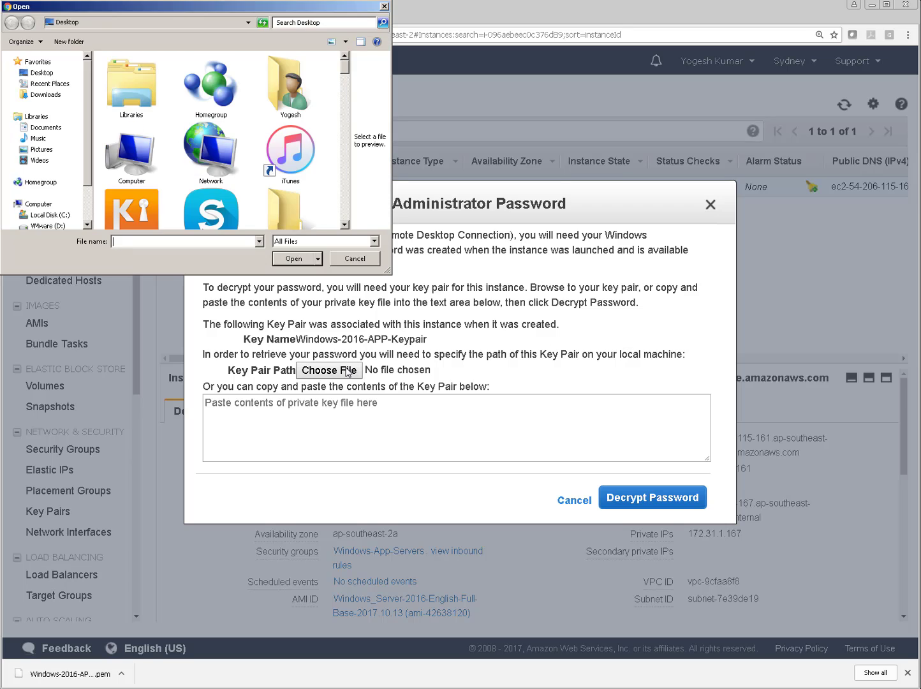
left_click(46, 94)
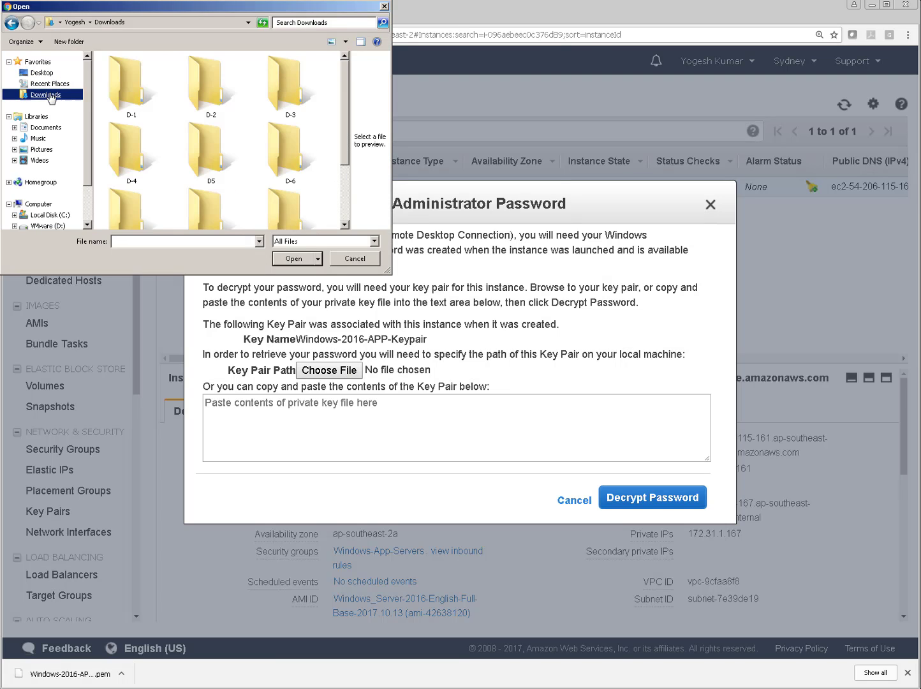
left_click(303, 152)
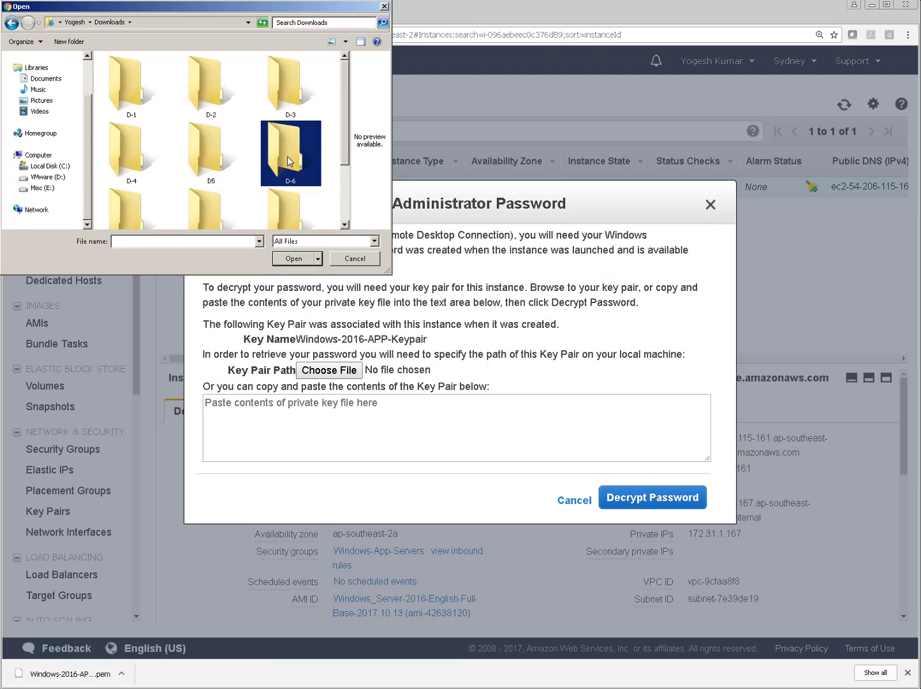
scroll(287, 162, "down", 2)
left_click(215, 188)
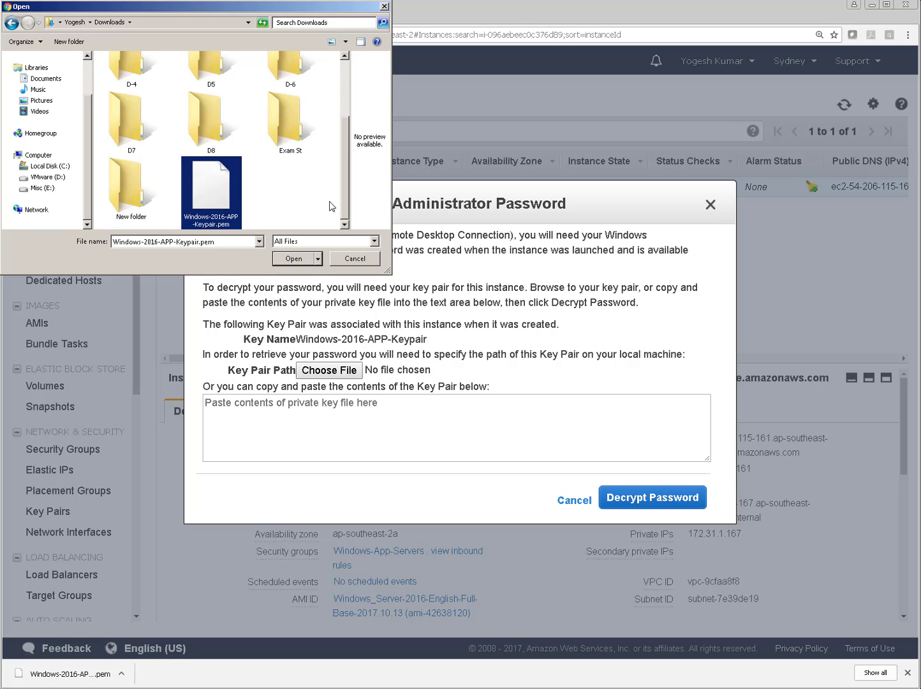
left_click(294, 261)
left_click(421, 406)
scroll(421, 406, "down", 5)
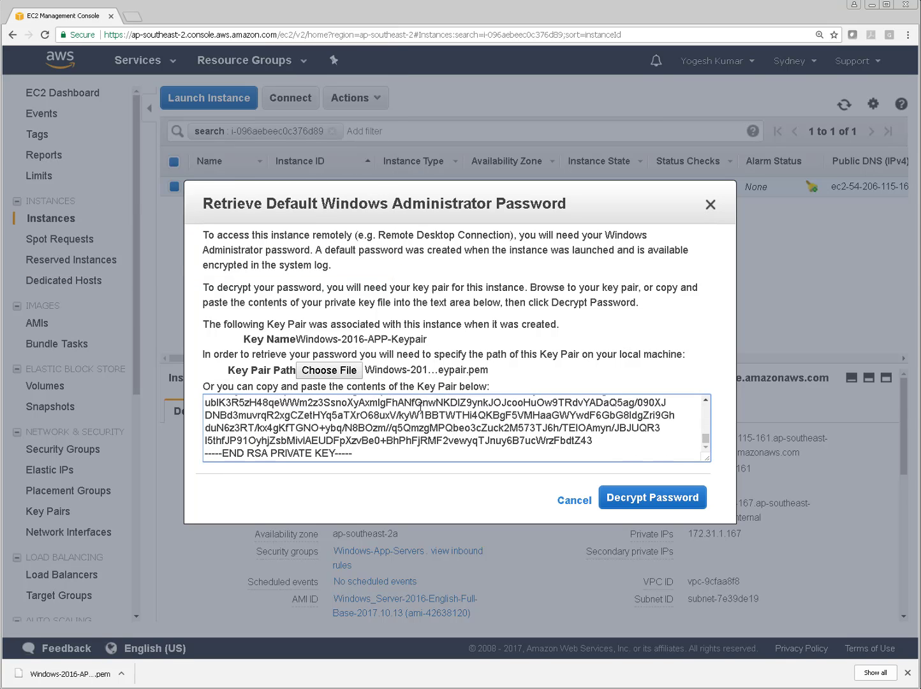
left_click(627, 504)
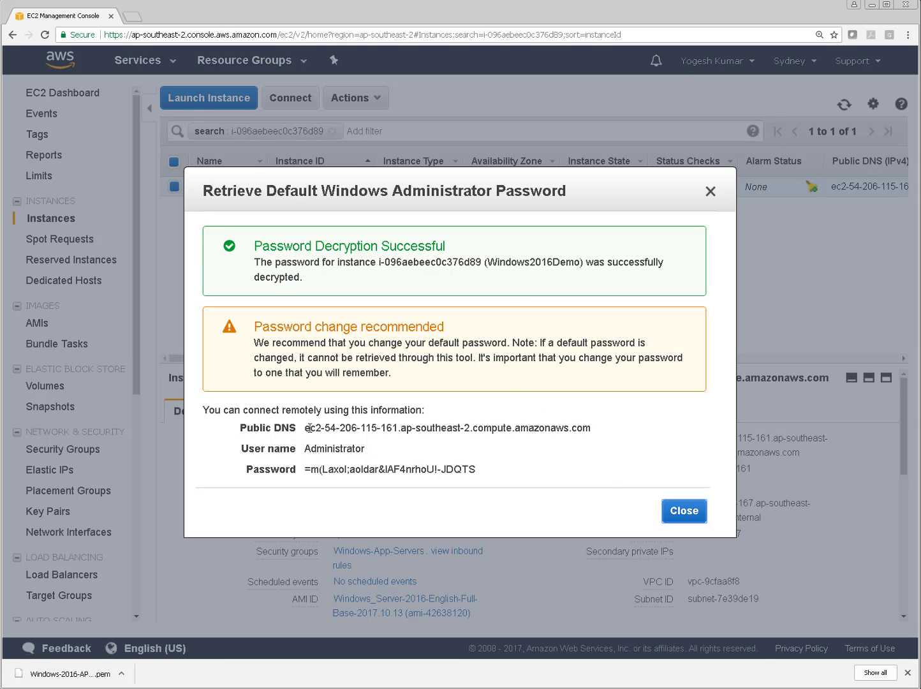
Examine the instance's remote connection details: public DNS, user name and password.
left_click_drag(312, 429, 607, 423)
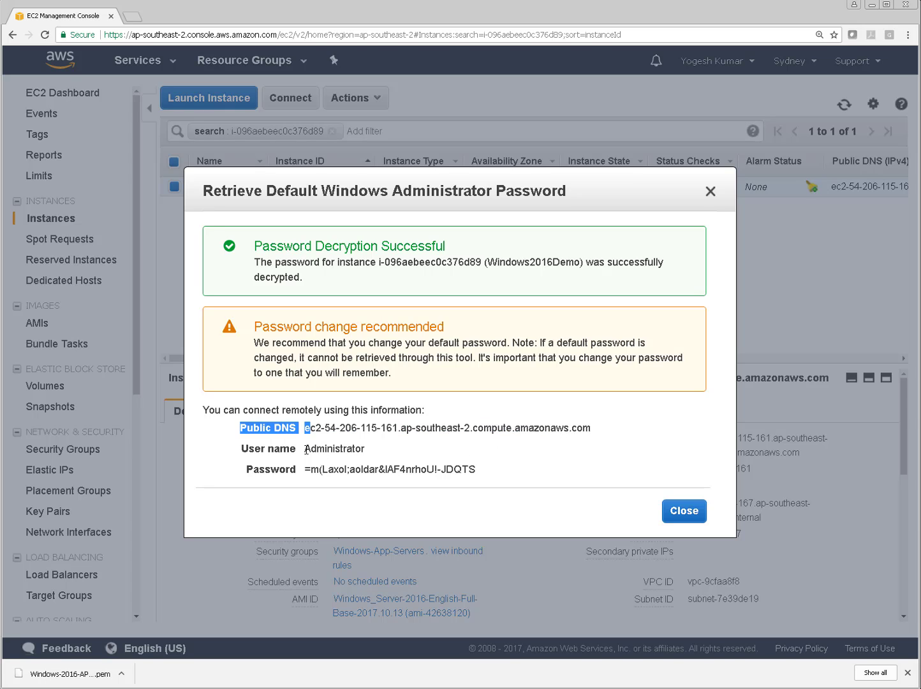
left_click_drag(306, 450, 396, 449)
left_click(381, 468)
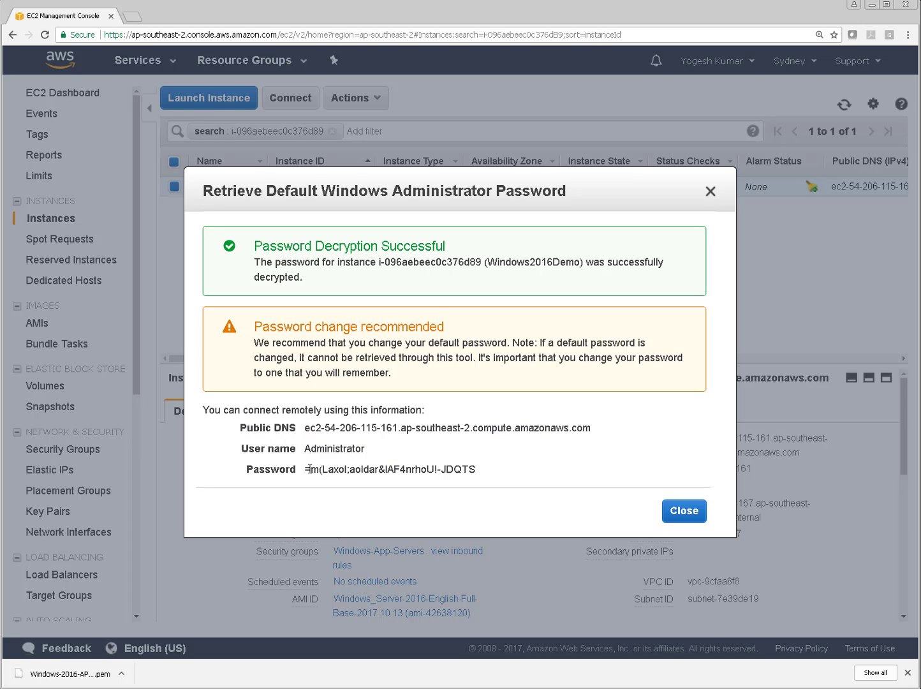
Copy the instance's public DNS, user name and administrator password into a blank Notepad document.
left_click_drag(305, 470, 479, 465)
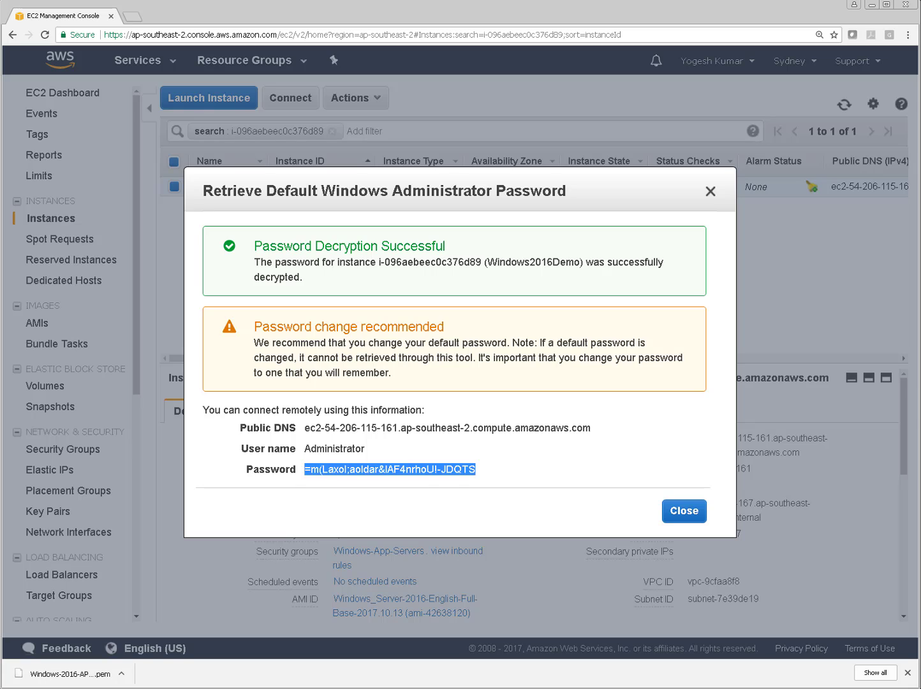
left_click(565, 344)
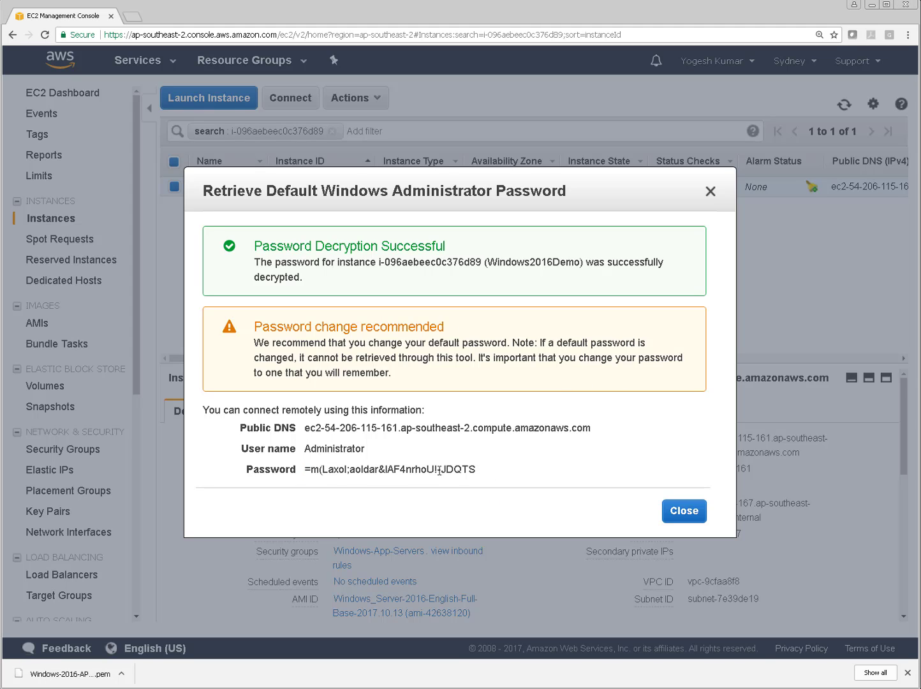
left_click_drag(478, 470, 243, 428)
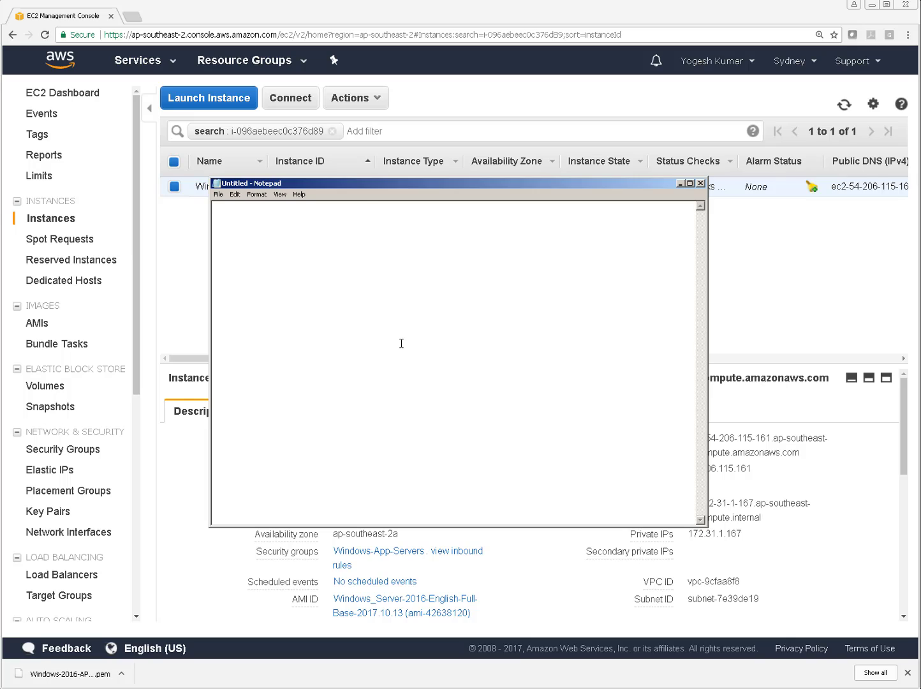
key("ctrl+v")
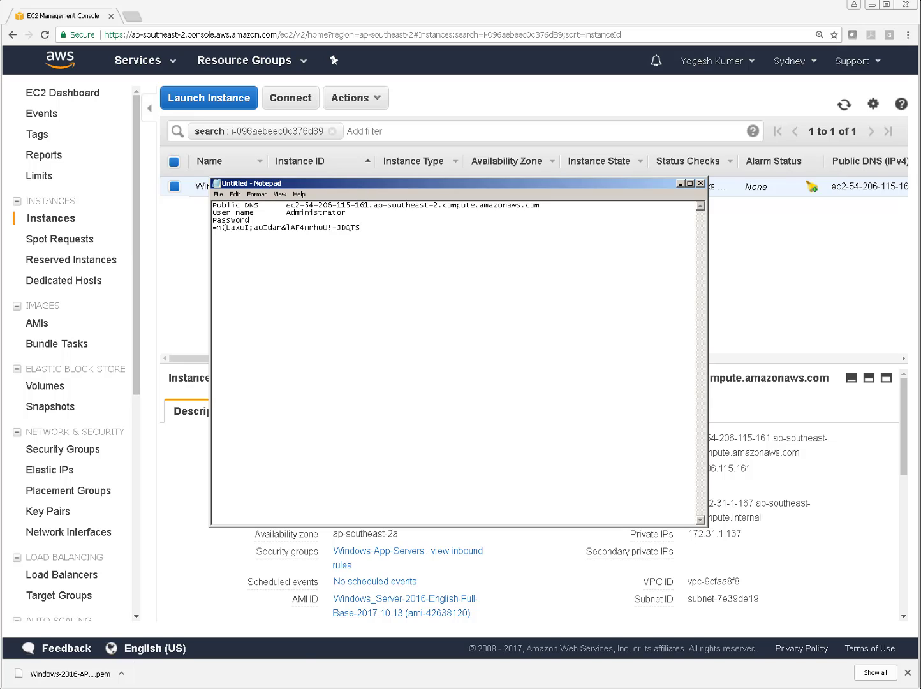
In Remote Desktop Connection, set the computer to the public DNS copied from Notepad and the user name to Administrator, and start connecting.
key("alt+Tab")
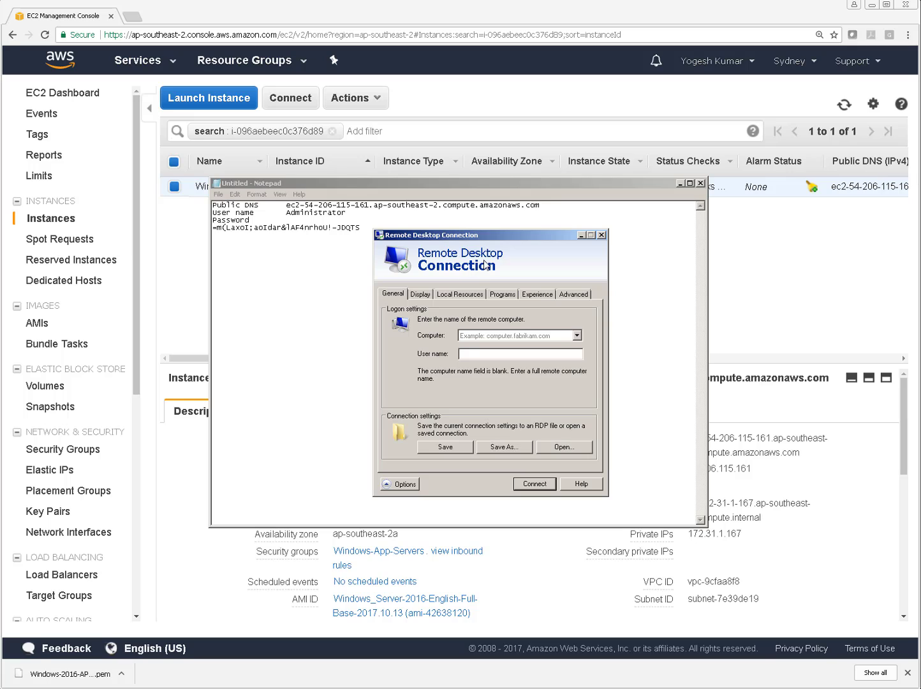
left_click(316, 267)
left_click_drag(555, 205, 126, 126)
key("ctrl+c")
left_click(610, 428)
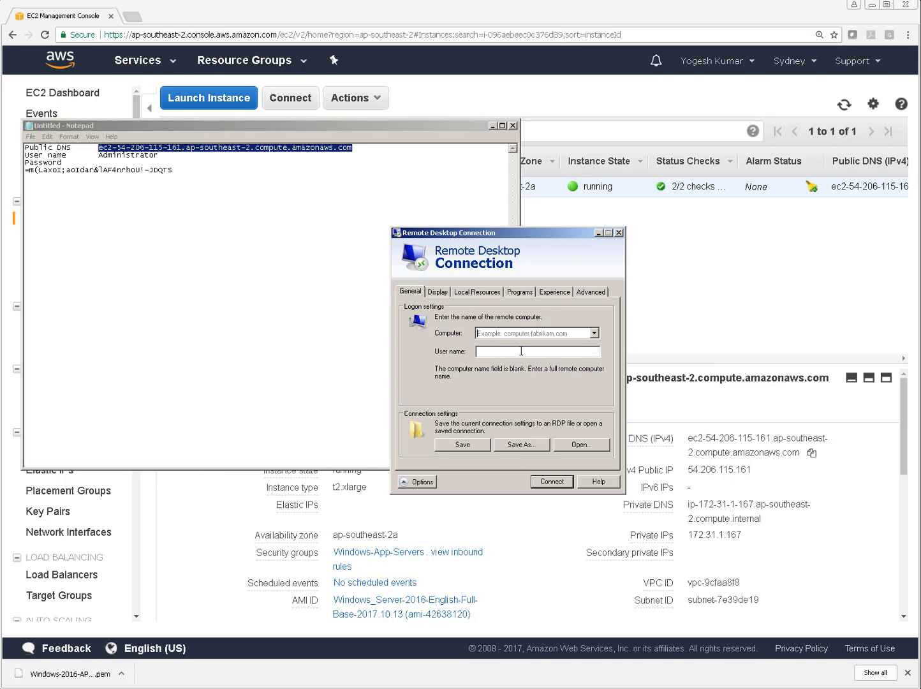
key("ctrl+v")
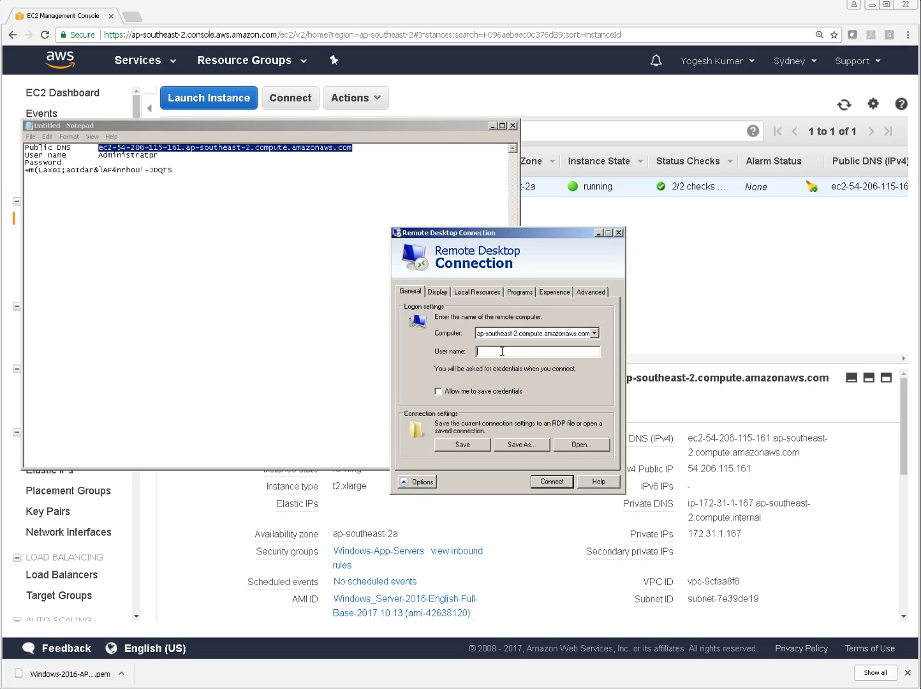
type("Administrator")
left_click(552, 483)
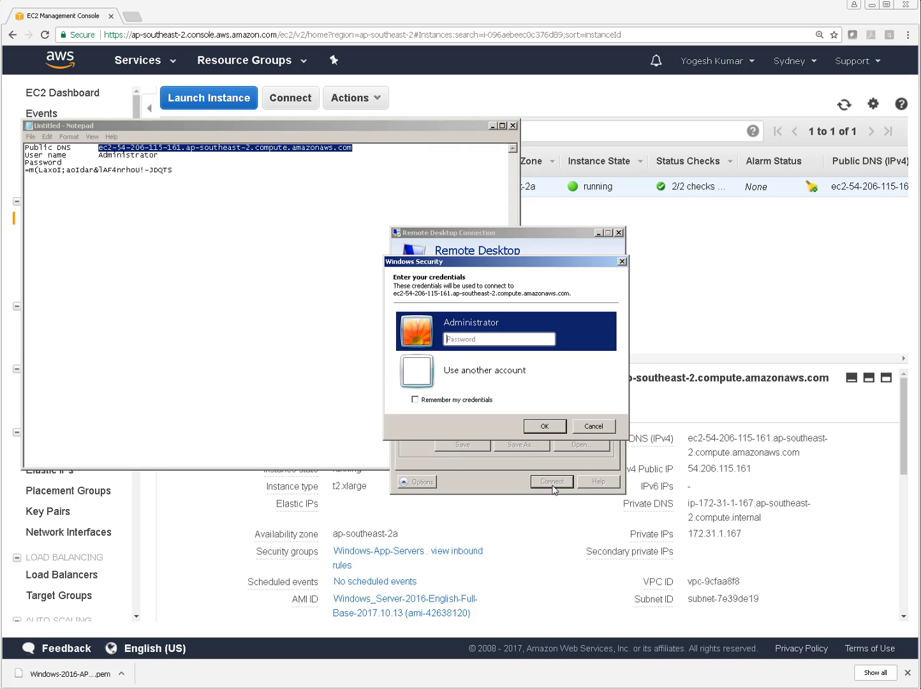
Copy the administrator password from Notepad into the Windows Security password field and establish the remote desktop session.
left_click(112, 198)
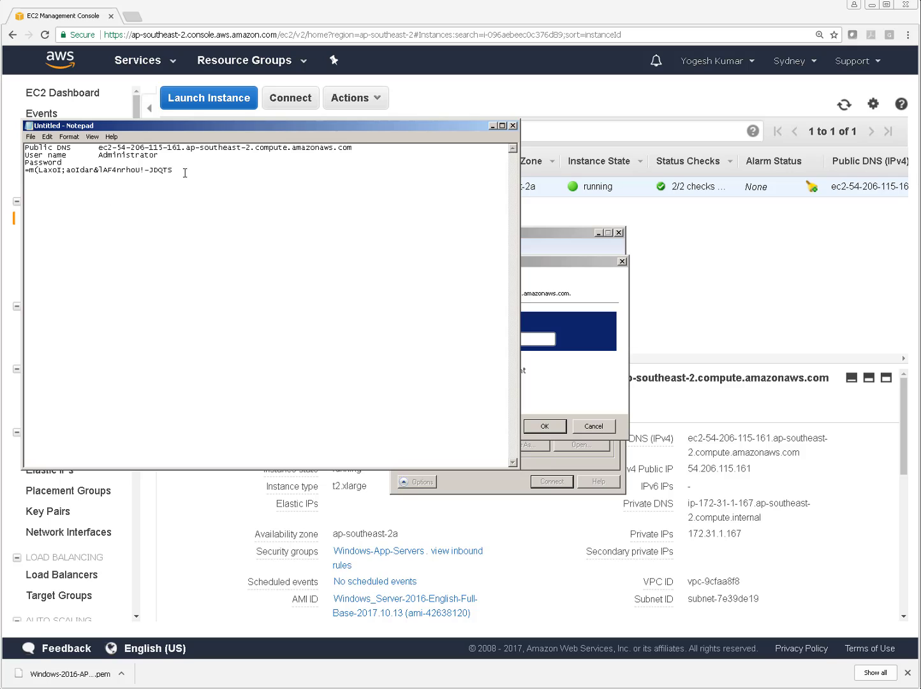
left_click_drag(185, 170, 24, 177)
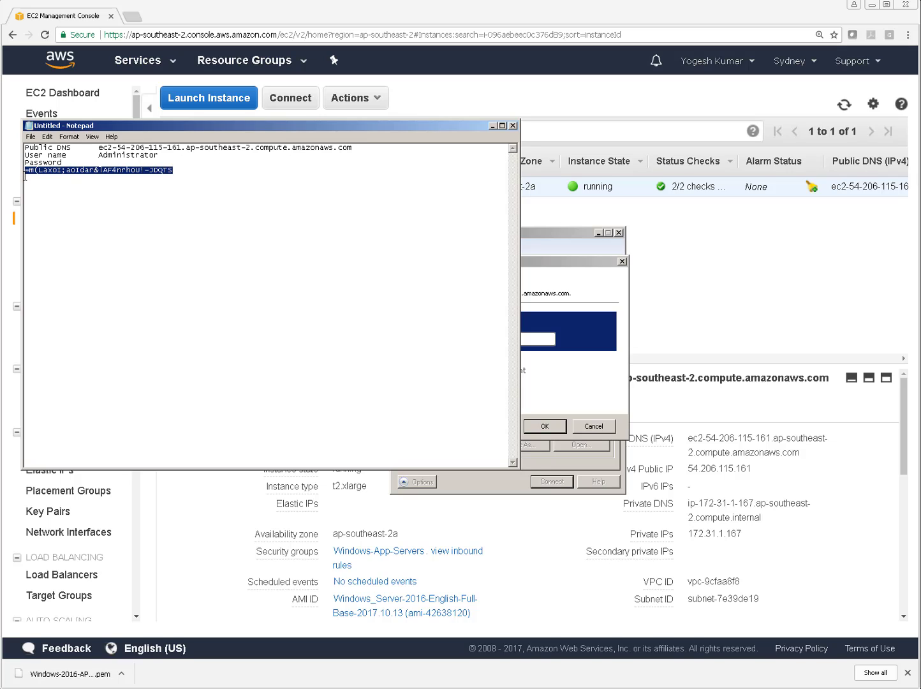
left_click(594, 297)
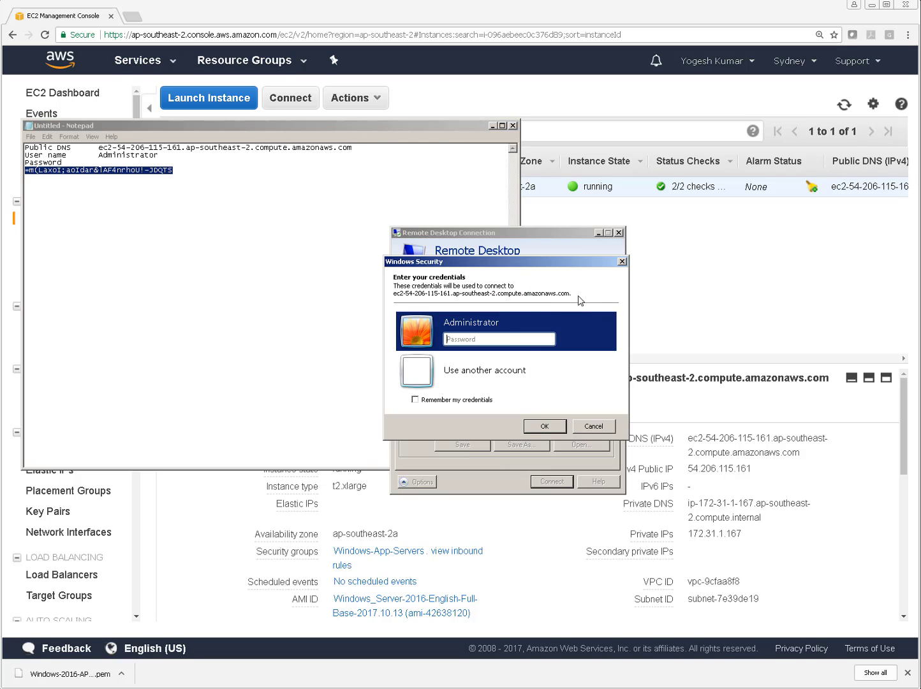
left_click(483, 338)
key("ctrl+v")
left_click(551, 428)
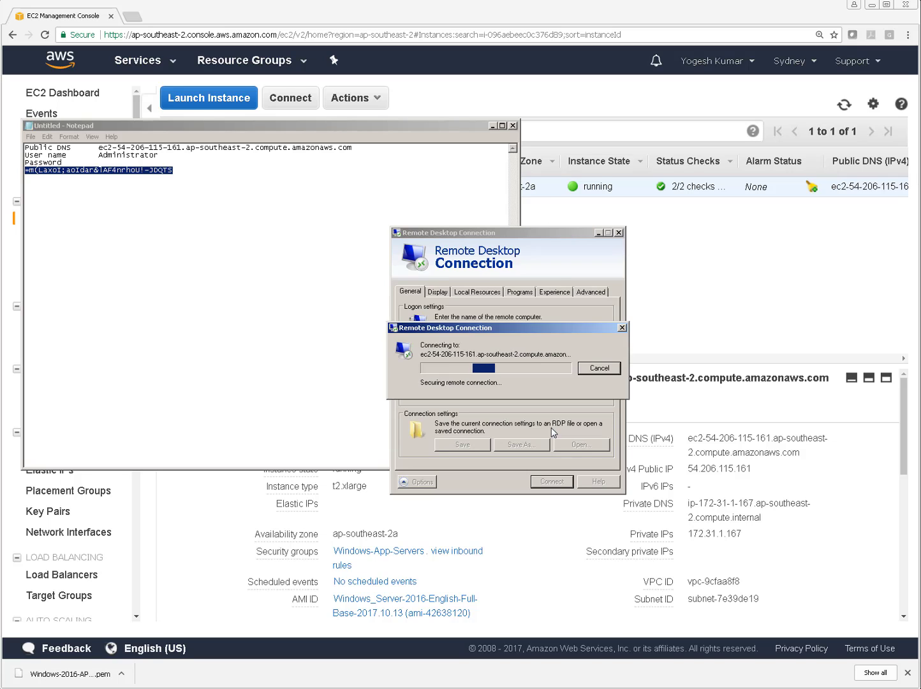
left_click(543, 458)
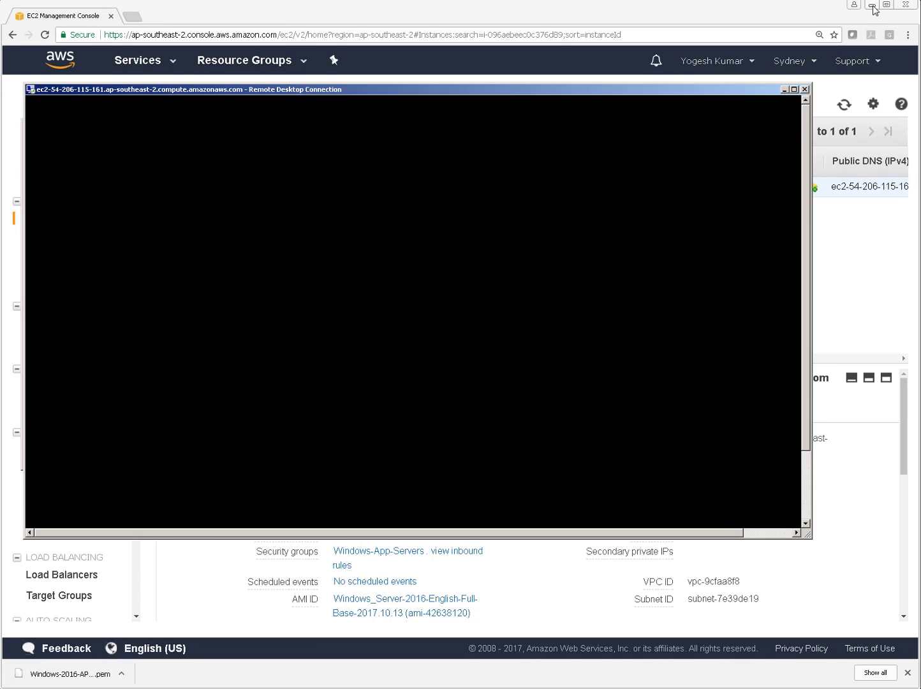
Minimize the browser, enlarge the Remote Desktop window to show the full remote desktop, and reposition it slightly.
left_click(872, 5)
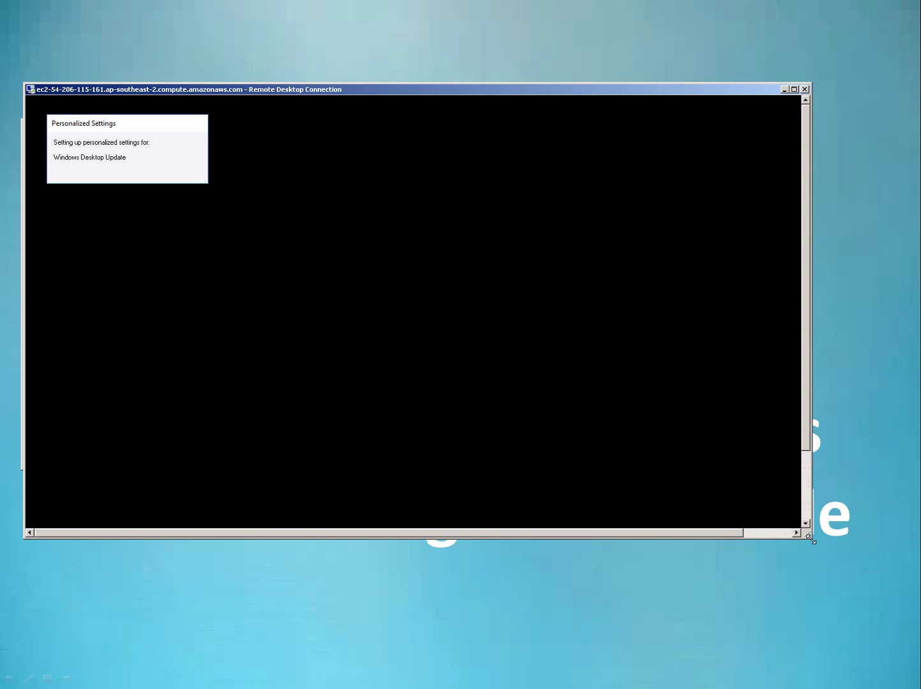
left_click_drag(816, 540, 903, 642)
left_click_drag(538, 90, 543, 91)
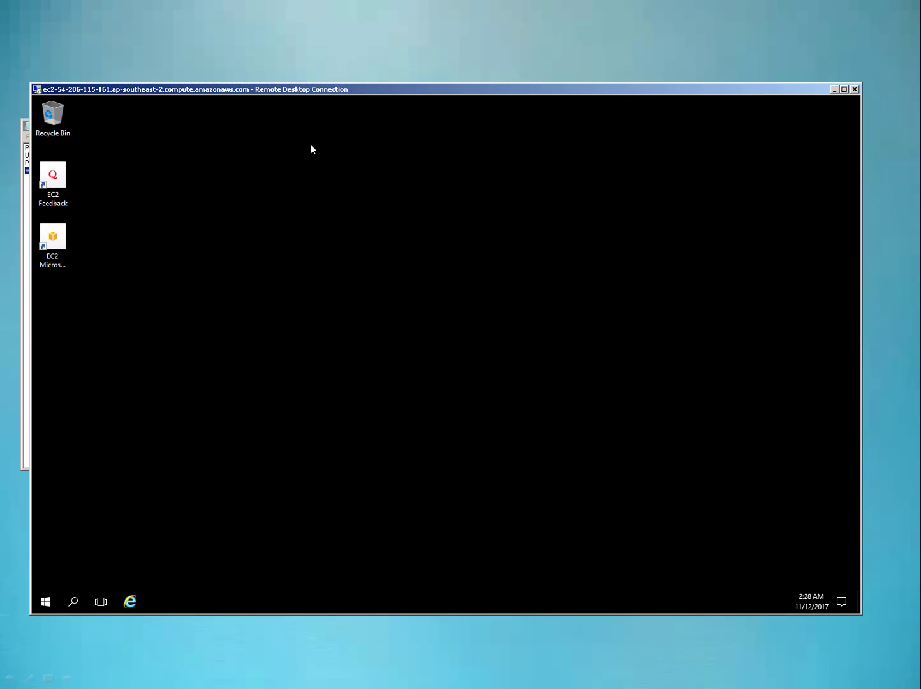
Open the remote server's Start menu to view its installed apps and Windows Server tiles.
left_click(45, 605)
right_click(456, 283)
left_click(486, 316)
left_click(45, 601)
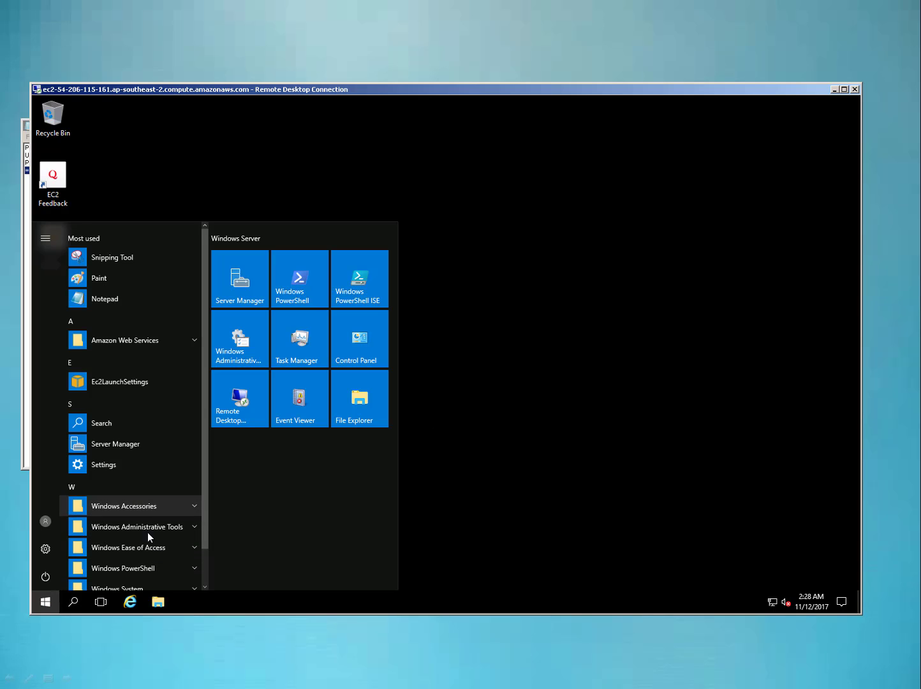
View This PC in the remote server's File Explorer and select Local Disk (C:) to check its storage.
left_click(159, 600)
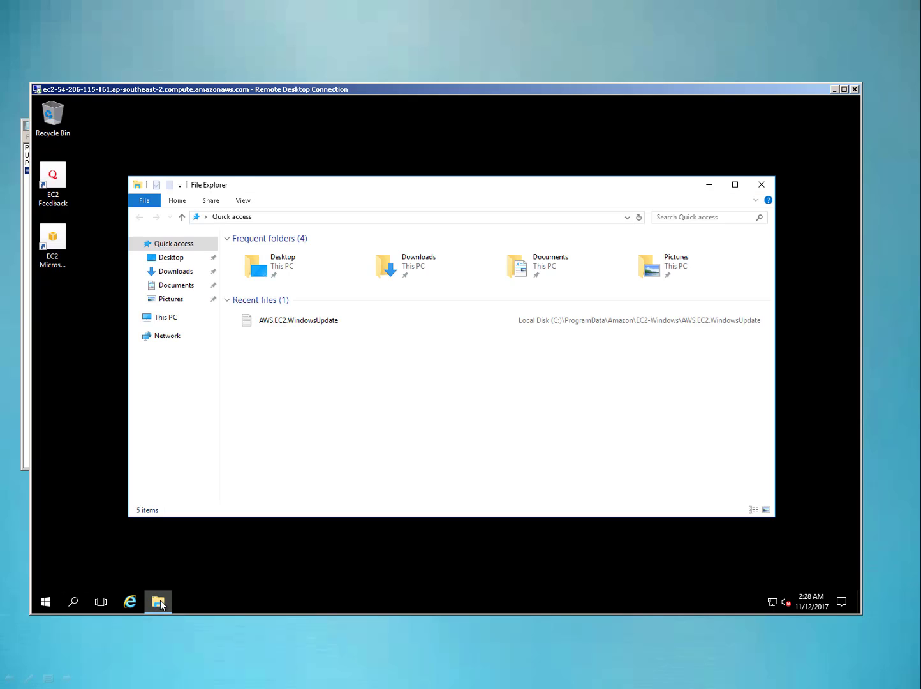
left_click(170, 323)
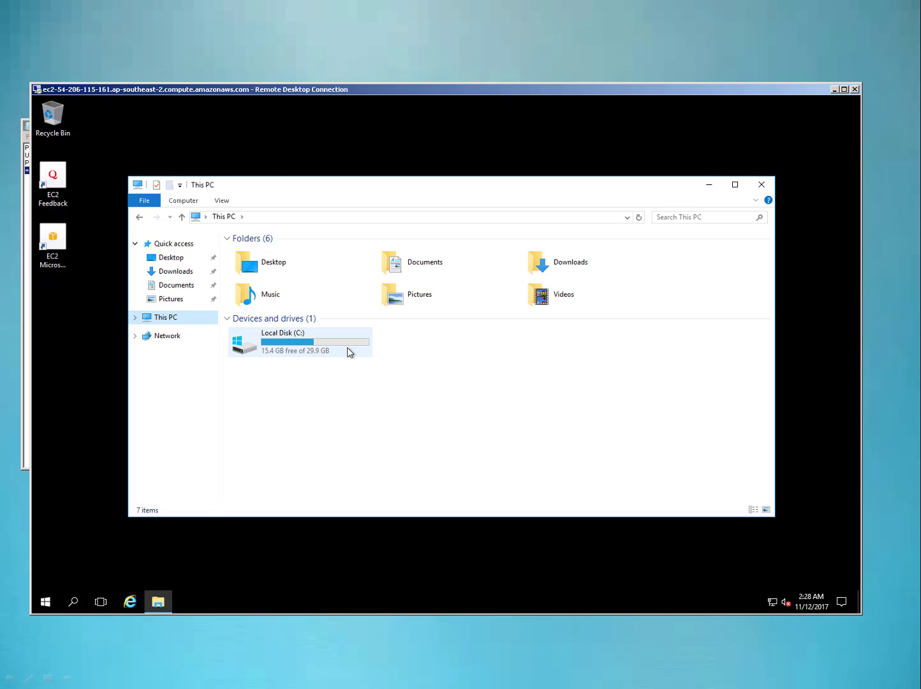
left_click(319, 352)
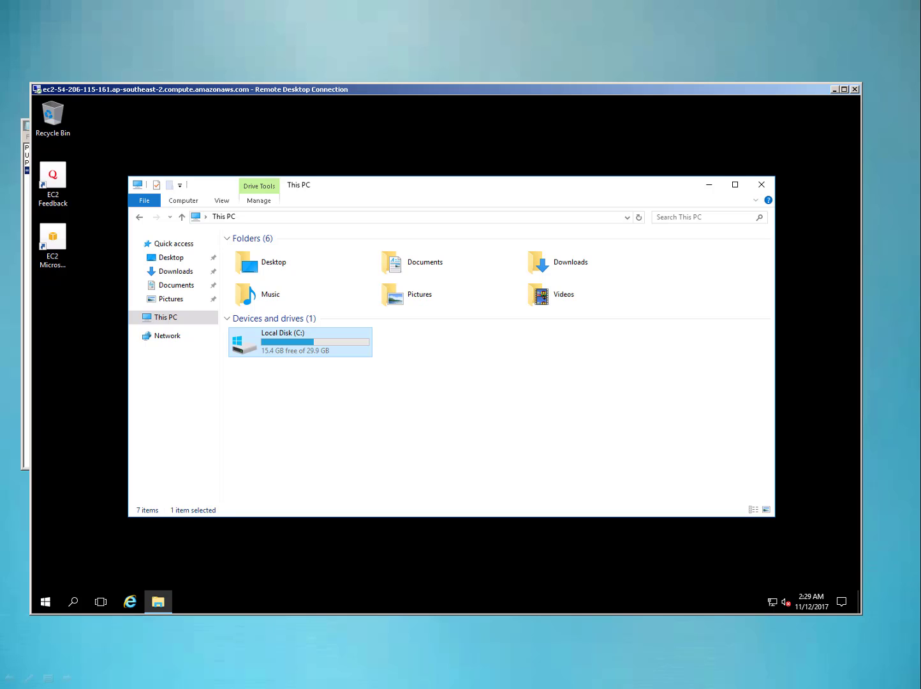
key("alt+Tab")
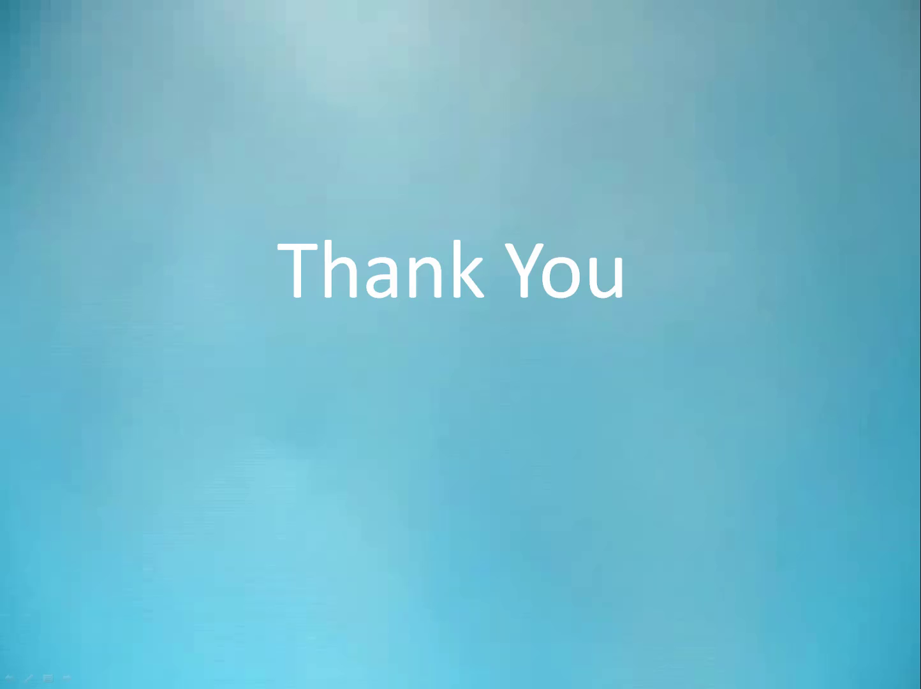